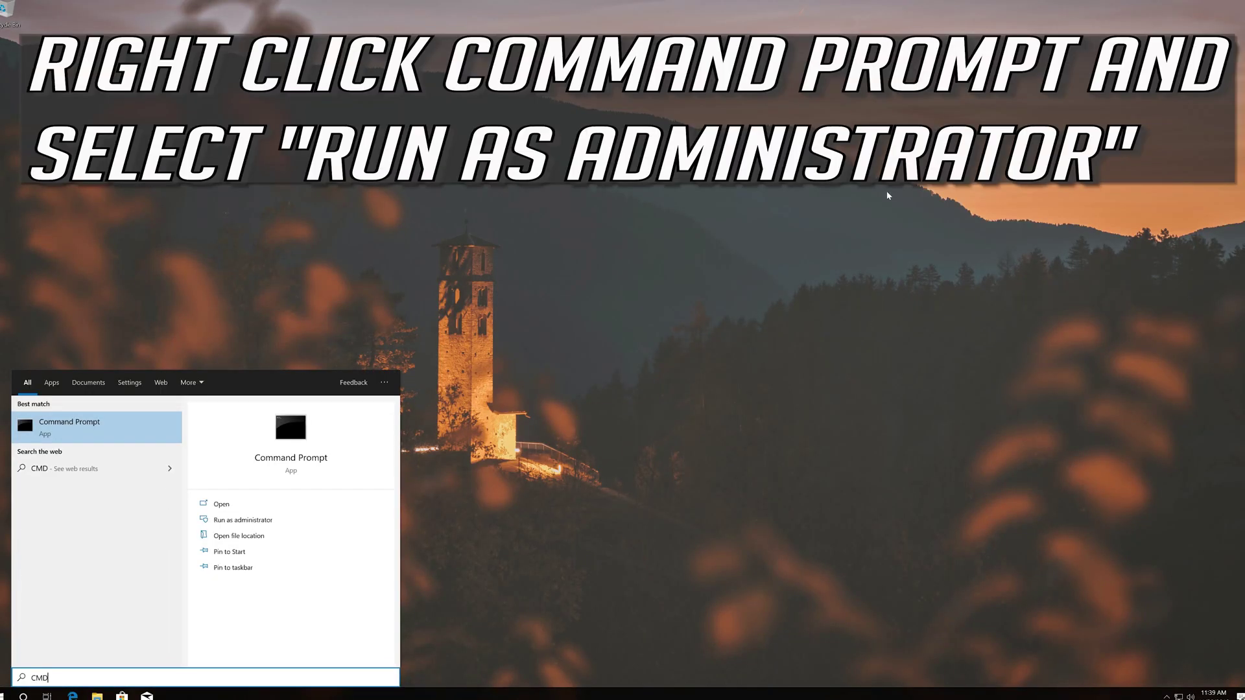
# Run Command Prompt as administrator and approve the User Account Control prompt.
pyautogui.rightClick(134, 431)
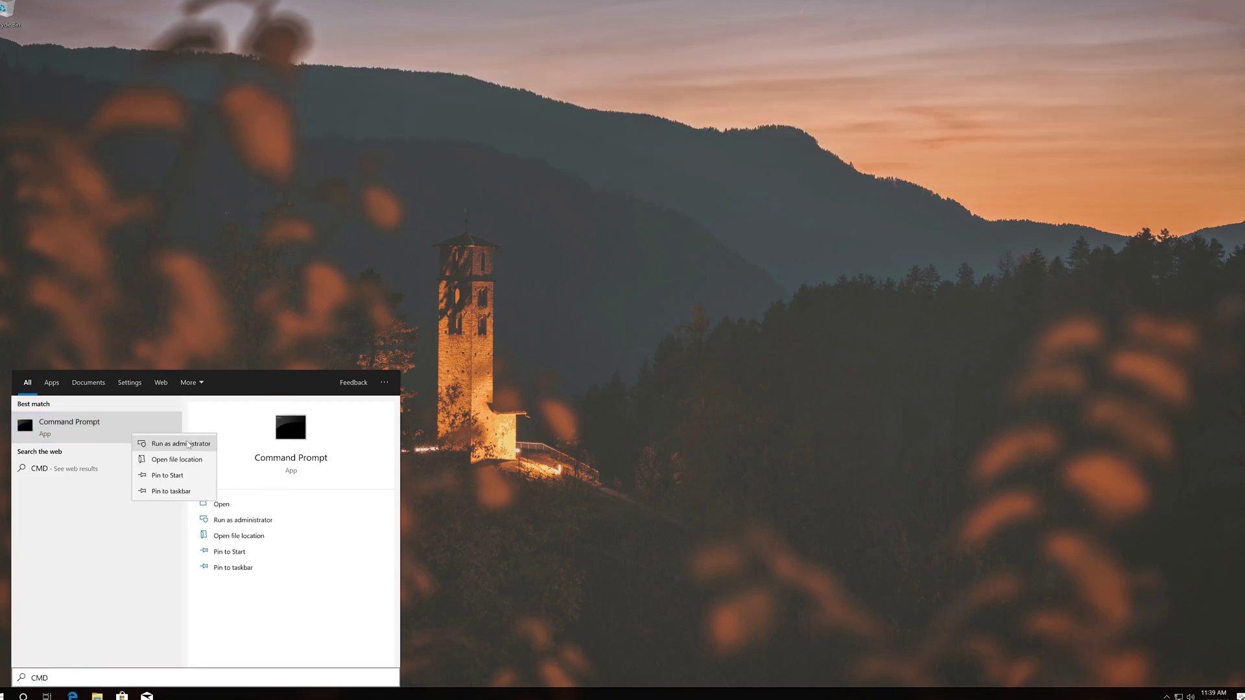
pyautogui.click(188, 445)
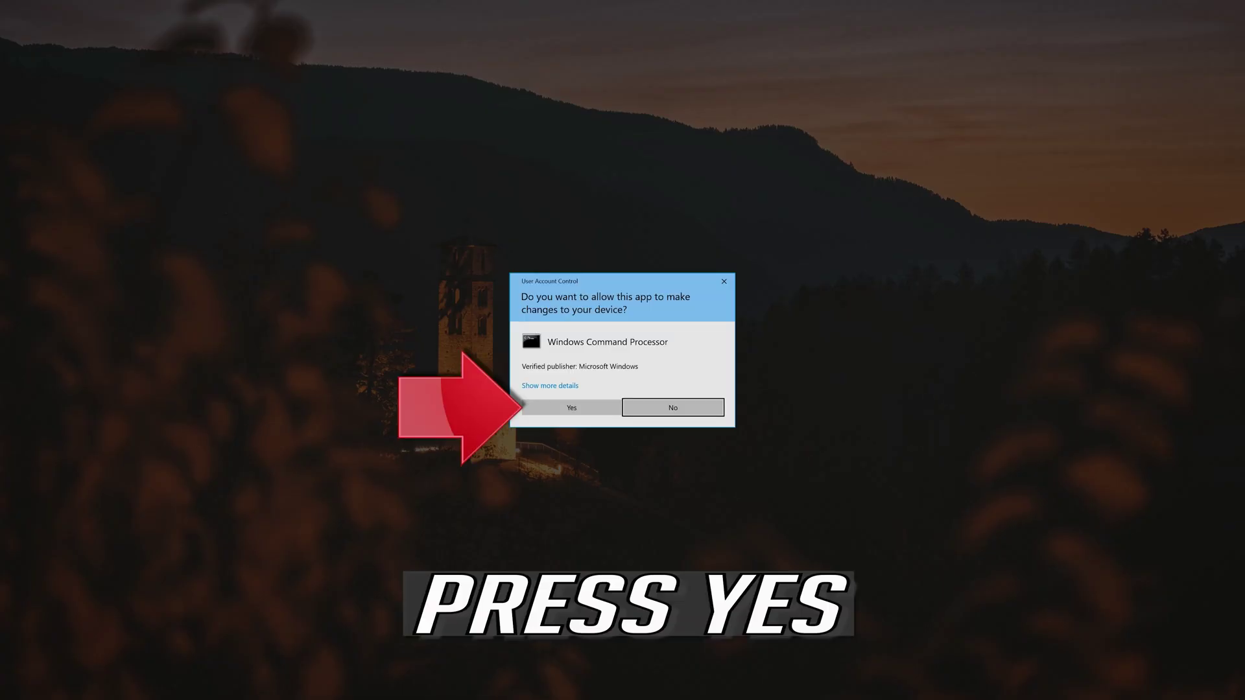
pyautogui.click(570, 407)
pyautogui.write('net stop wuauserv')
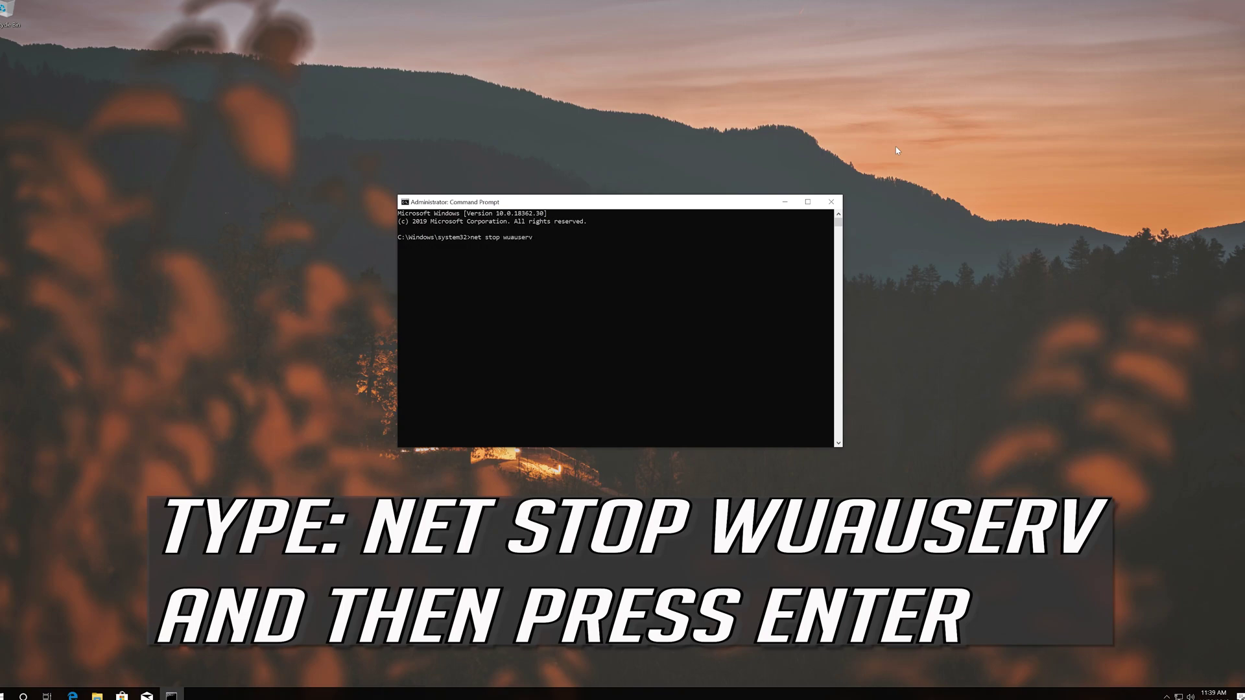
# Run net stop for wuauserv, bits and cryptsvc.
pyautogui.press('Return')
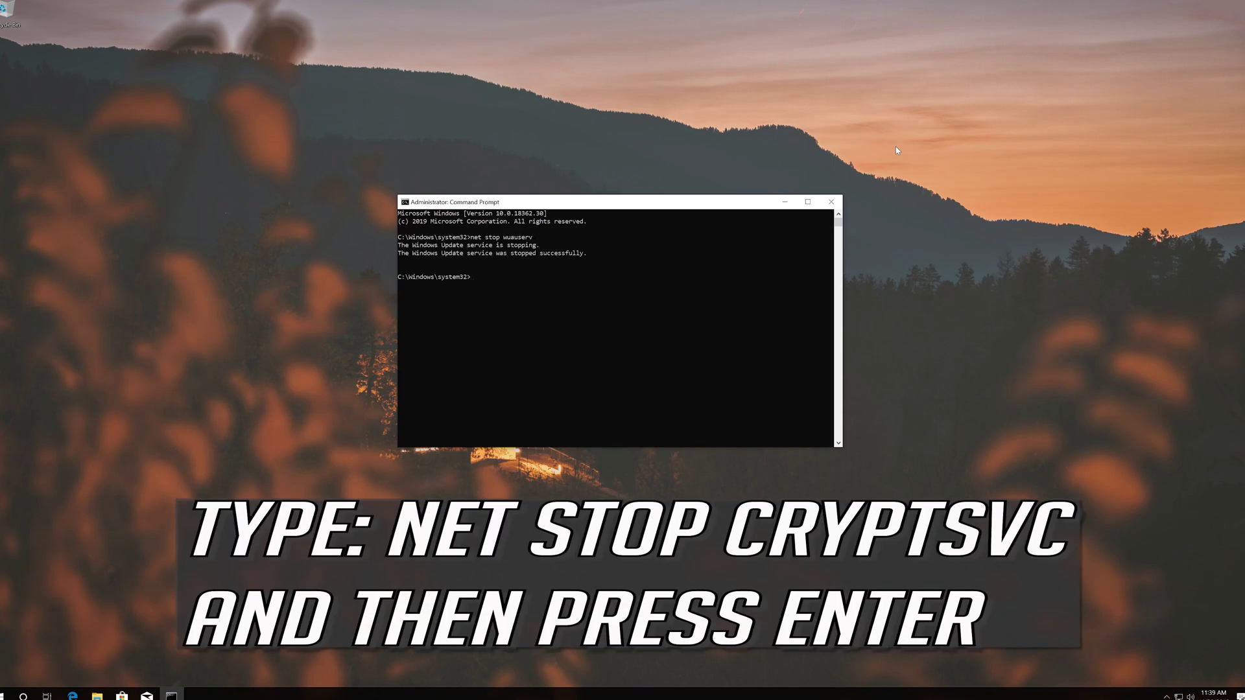
pyautogui.write('n')
pyautogui.write('et stop bits')
pyautogui.press('Return')
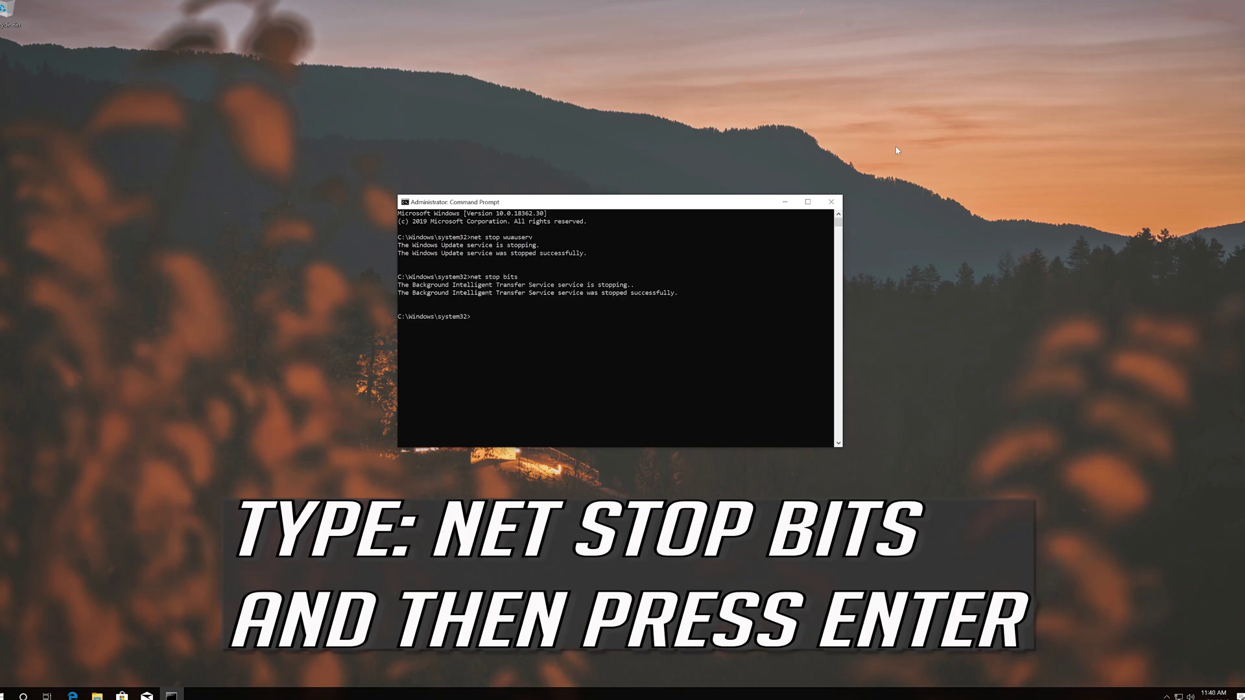
pyautogui.write('net stop')
pyautogui.write(' cryptsvc')
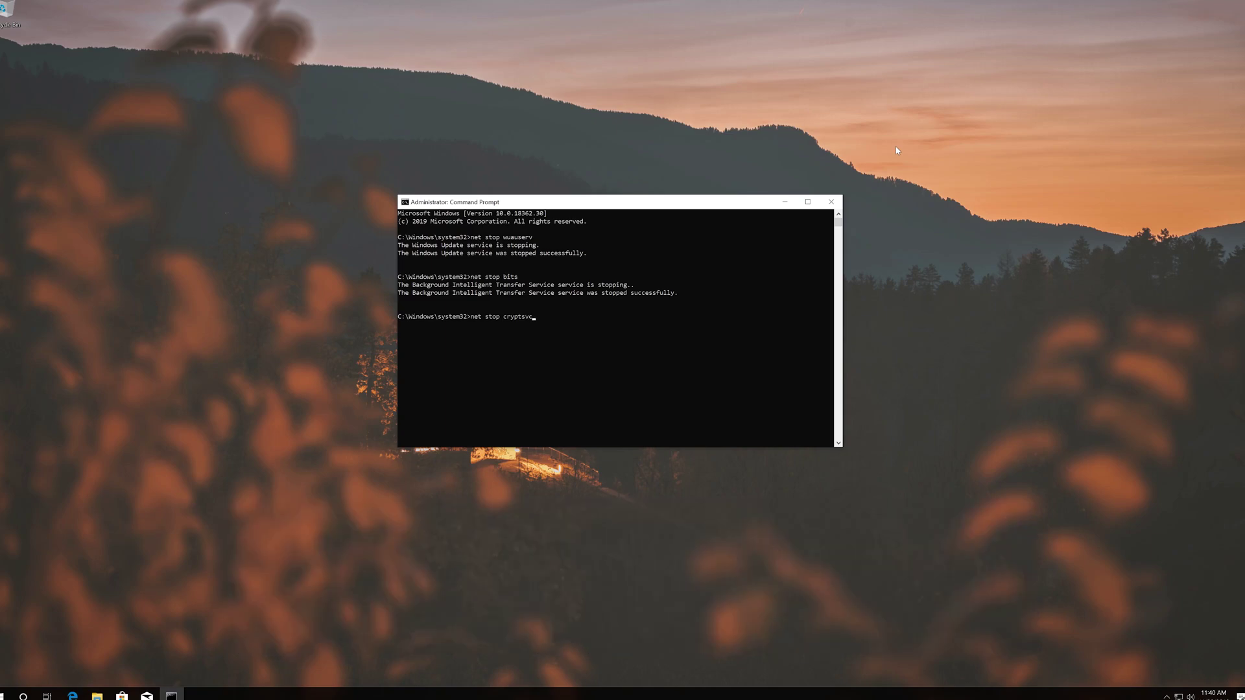
pyautogui.press('Return')
pyautogui.write('ren $')
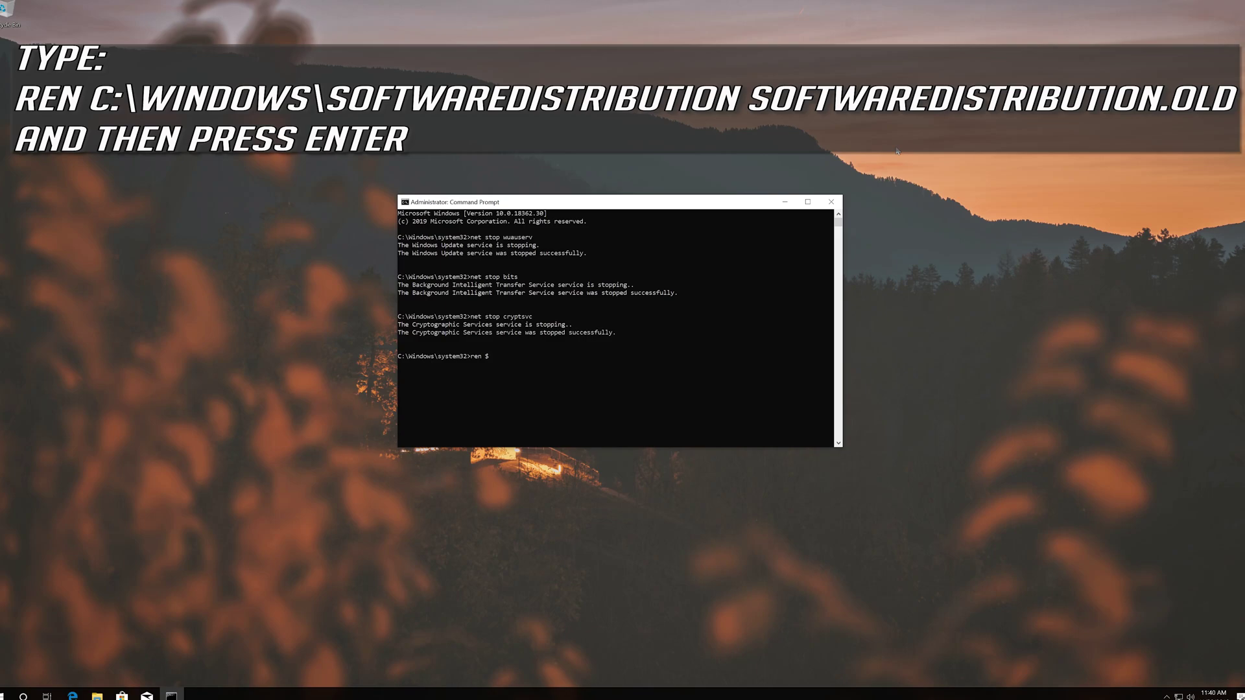
# Fix a typo and run ren %systemroot%\System32\Catroot2 Catroot2.old.
pyautogui.press('BackSpace')
pyautogui.write('%systemroot')
pyautogui.write('%')
pyautogui.write('ste')
pyautogui.write('Ca')
pyautogui.write('tro')
pyautogui.write('o')
pyautogui.write('2 Catroot2.o')
pyautogui.write('ld')
pyautogui.press('Return')
pyautogui.write('r')
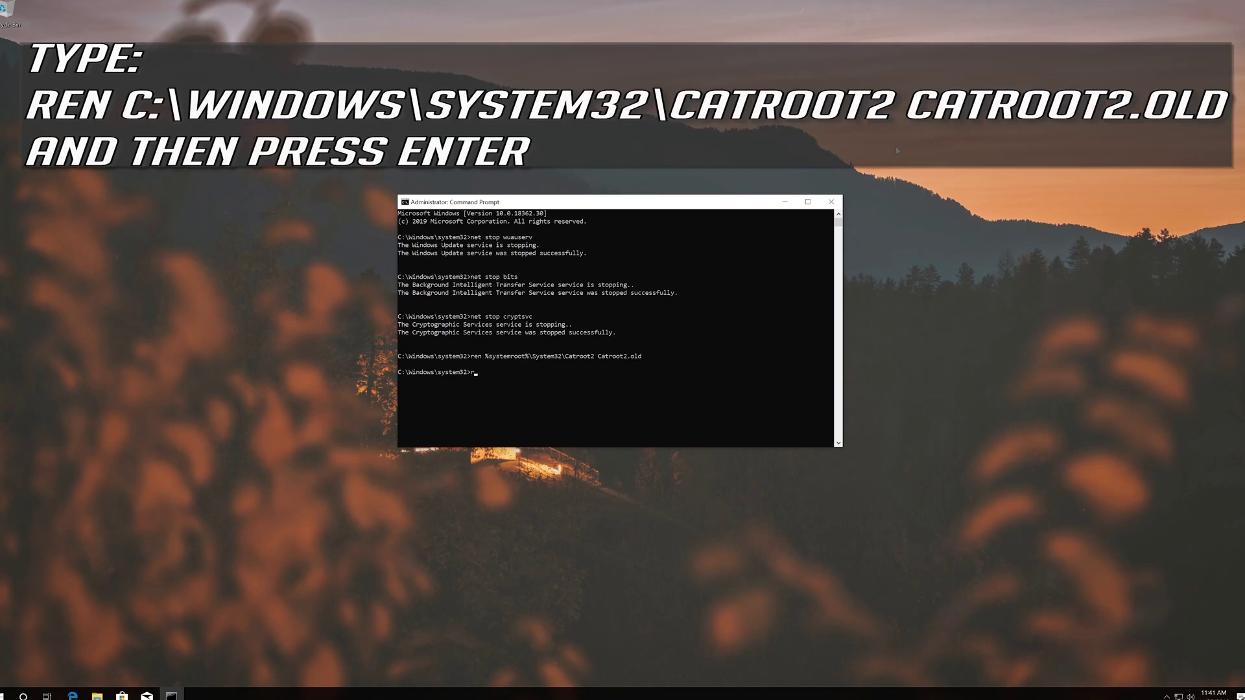
pyautogui.write('en %s')
pyautogui.write('ys')
pyautogui.write('temroo')
pyautogui.write('t%\\So')
pyautogui.write('ftware')
pyautogui.write('D')
pyautogui.write('istribut')
pyautogui.write('ion S')
pyautogui.write('oft')
pyautogui.write('wareDi')
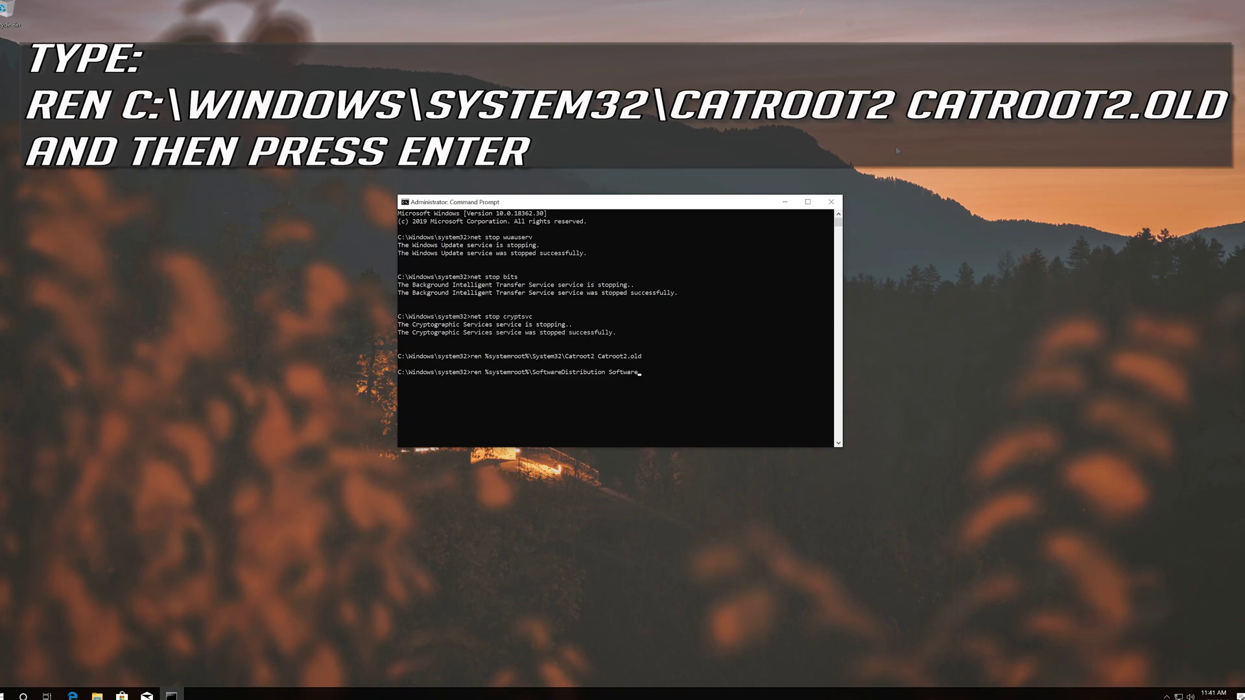
pyautogui.write('st')
pyautogui.write('ribution.old')
# Run ren %systemroot%\SoftwareDistribution SoftwareDistribution.old.
pyautogui.press('Return')
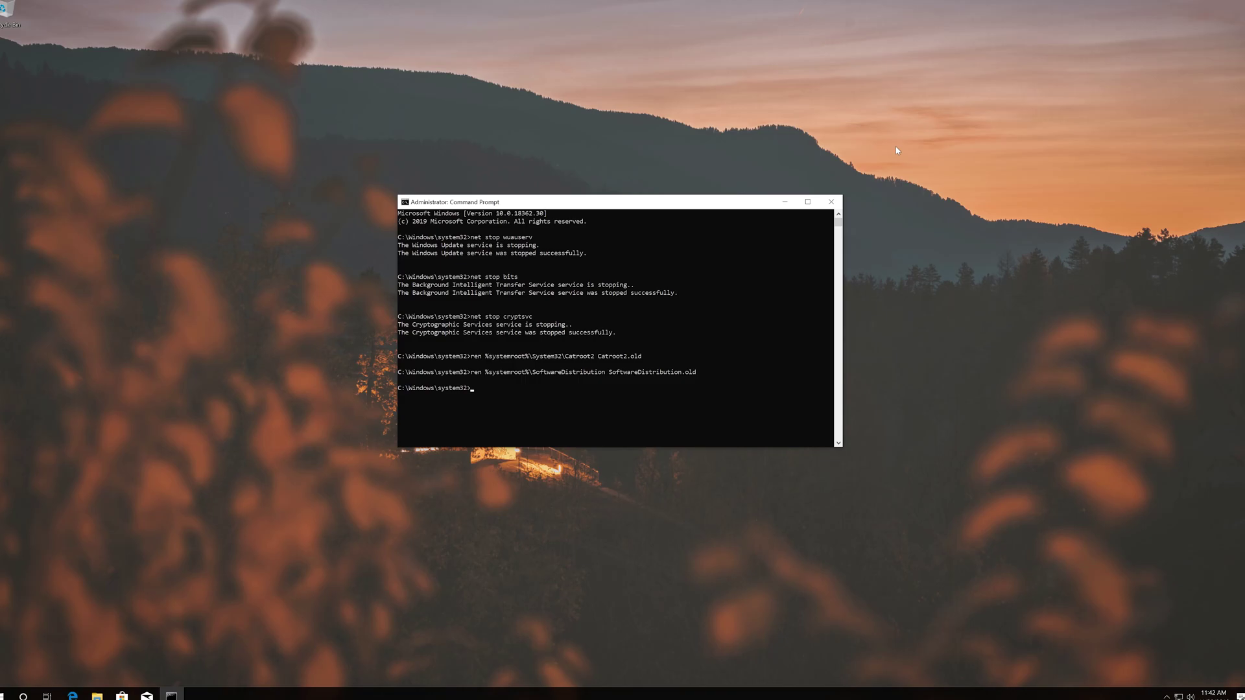
pyautogui.write('net')
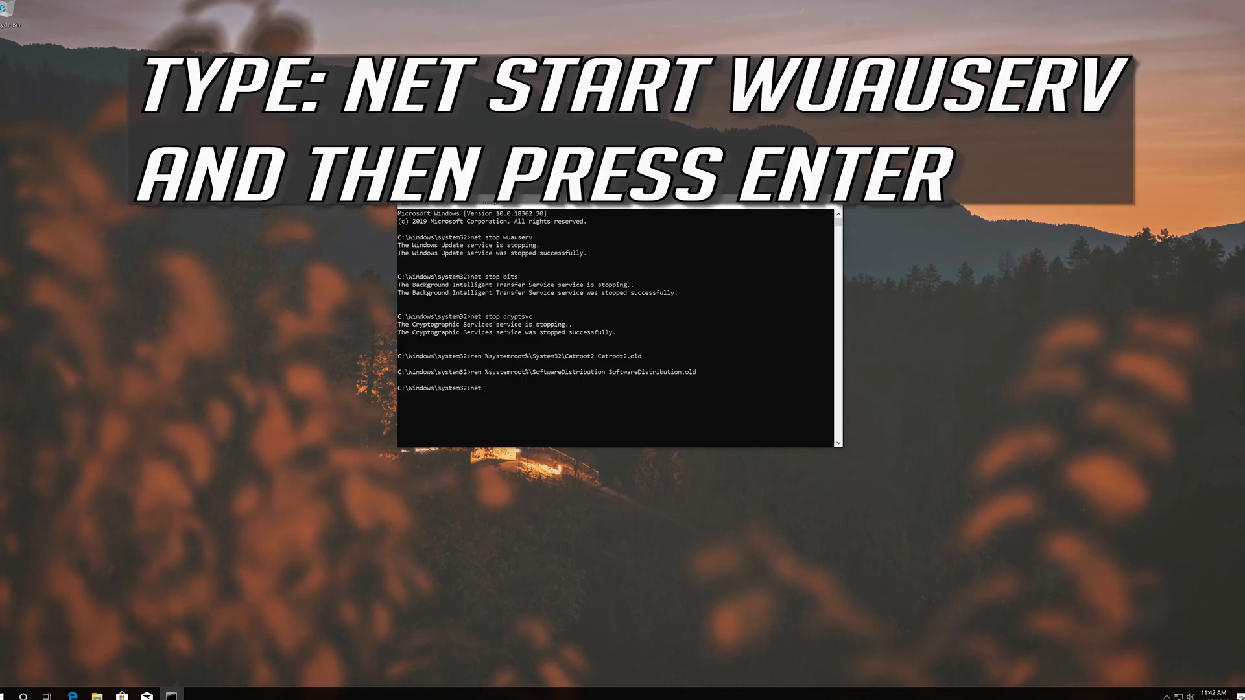
pyautogui.write(' start wuau')
pyautogui.write('serv')
# Run net start for wuauserv, bits and cryptsvc, then exit the console.
pyautogui.press('Return')
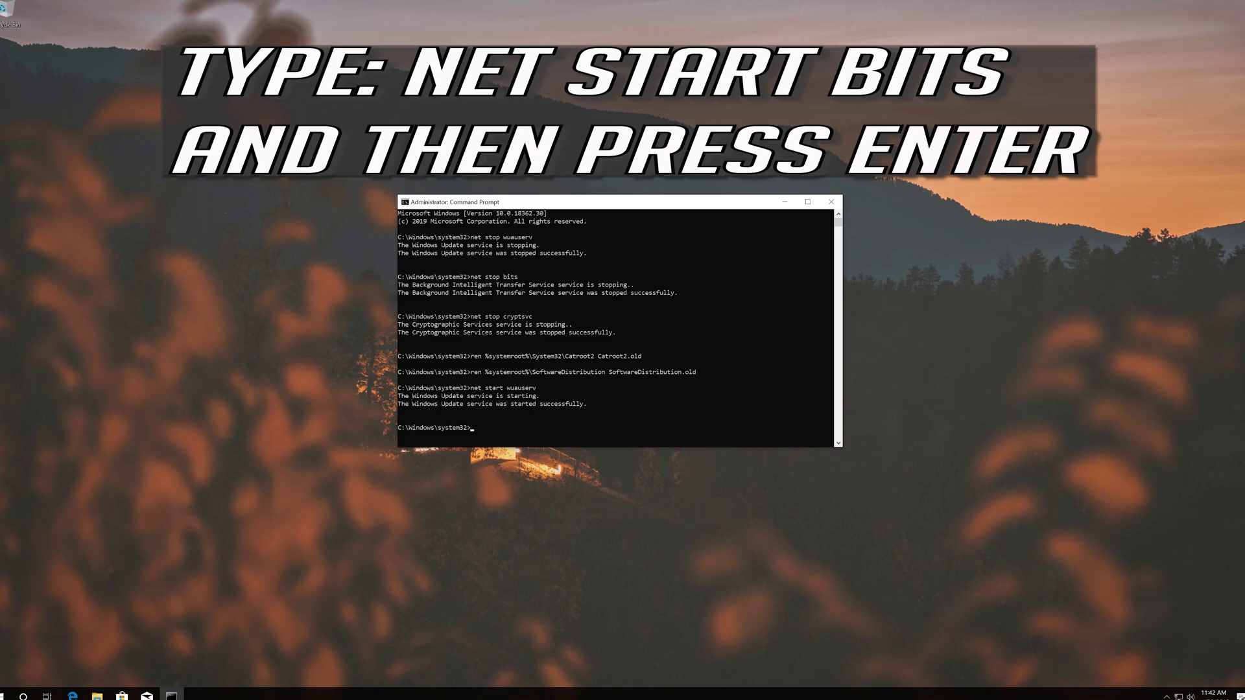
pyautogui.write('rt bits')
pyautogui.write('net st')
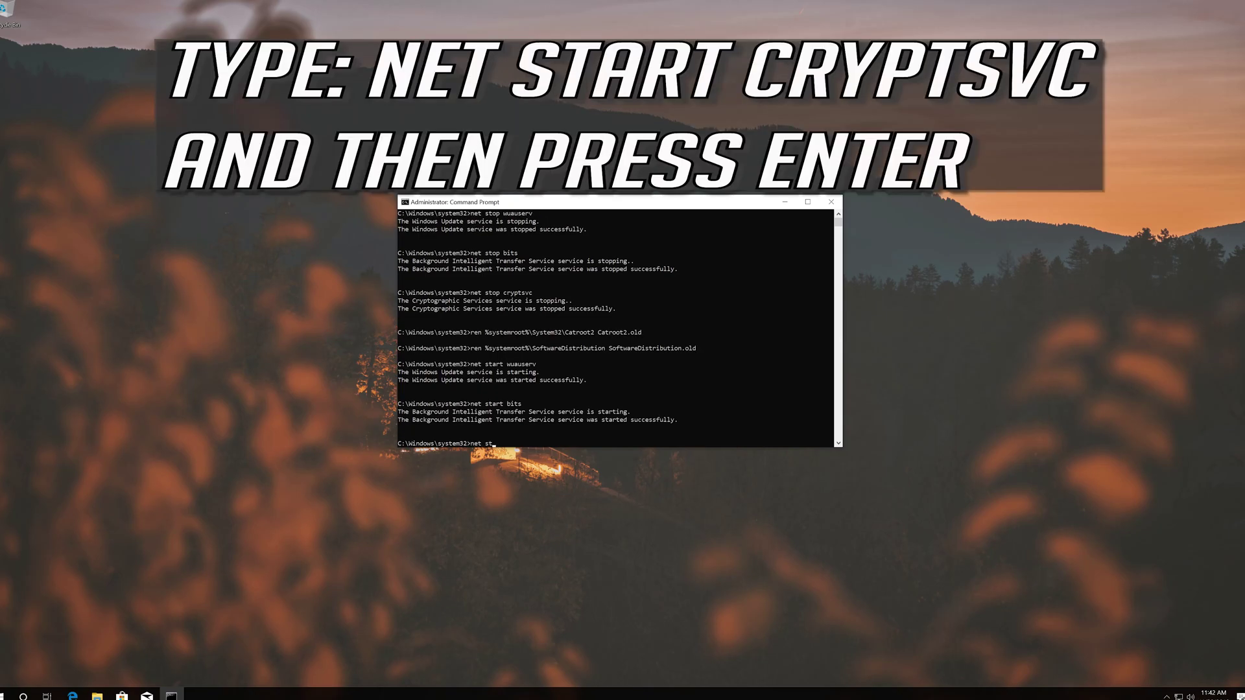
pyautogui.write('art cryptsvc')
pyautogui.press('Return')
pyautogui.write('exi')
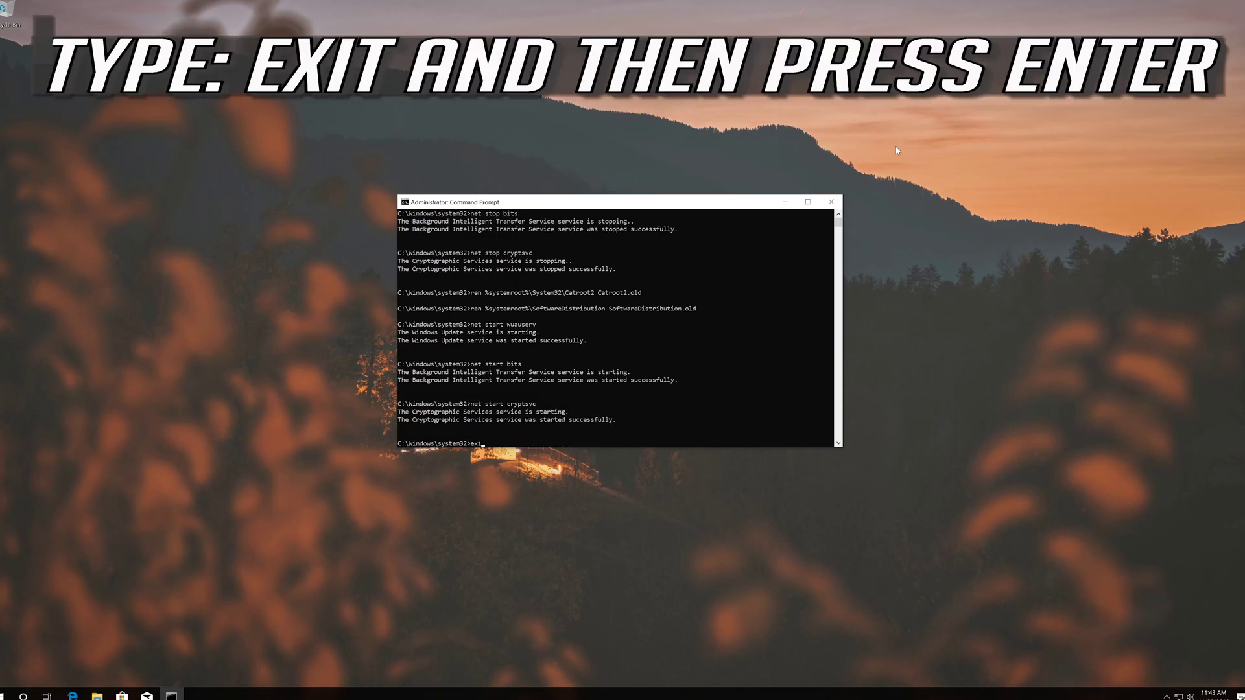
pyautogui.write('t')
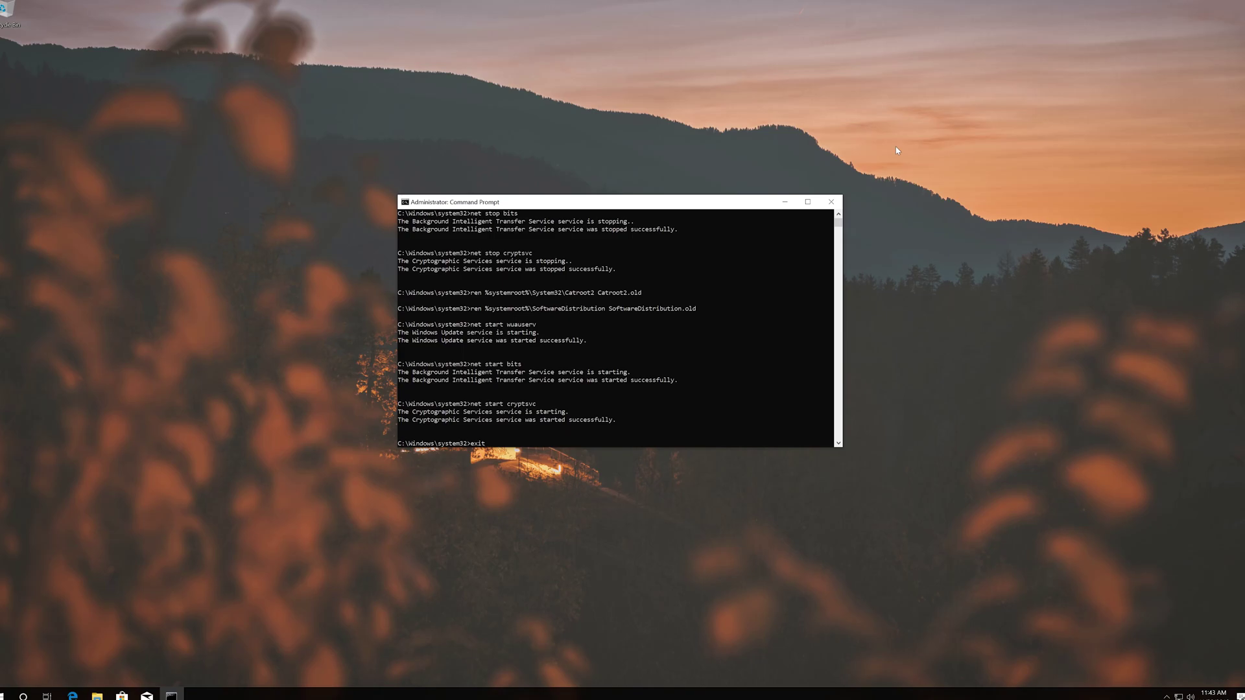
pyautogui.press('Return')
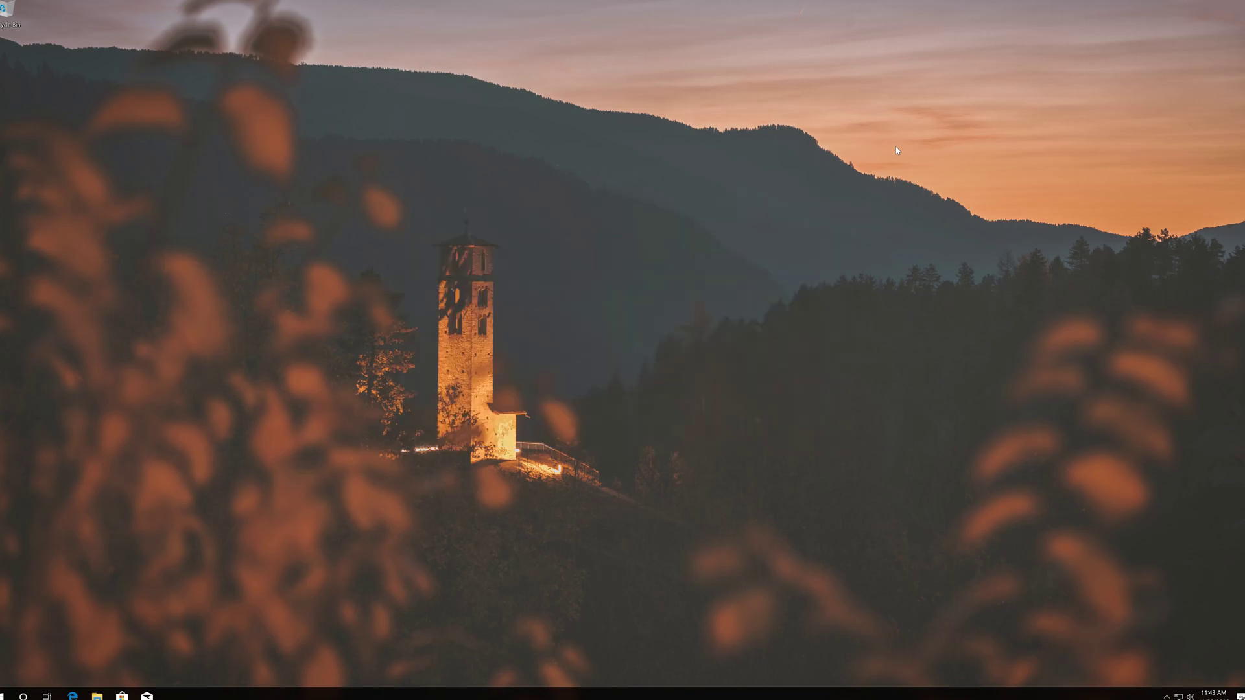
pyautogui.click(7, 695)
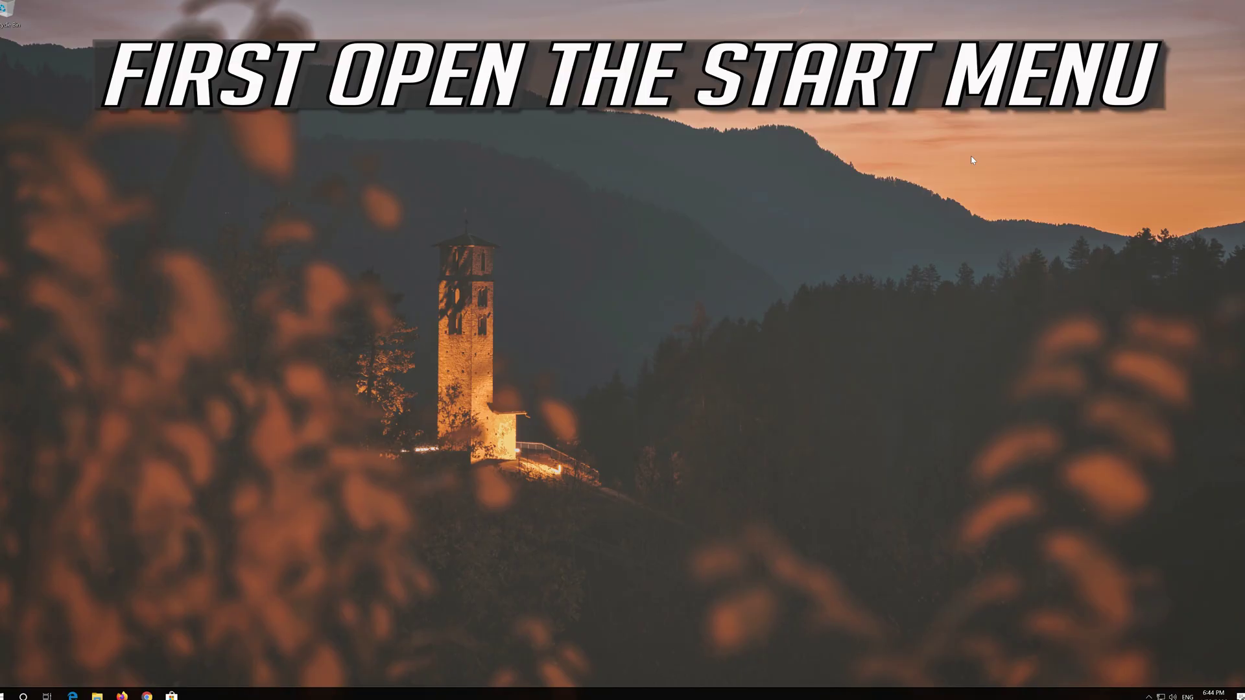
# Run the Windows Update troubleshooter under Update & Security > Troubleshoot, then close Settings.
pyautogui.press('super')
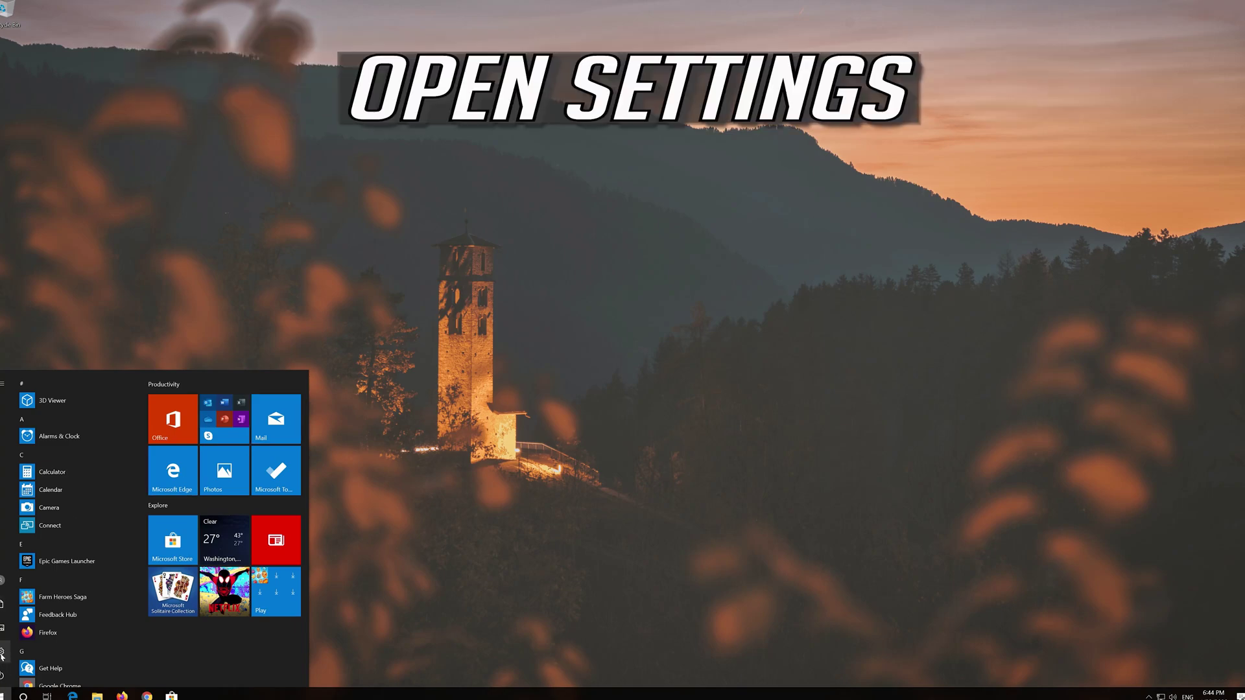
pyautogui.moveTo(7, 652)
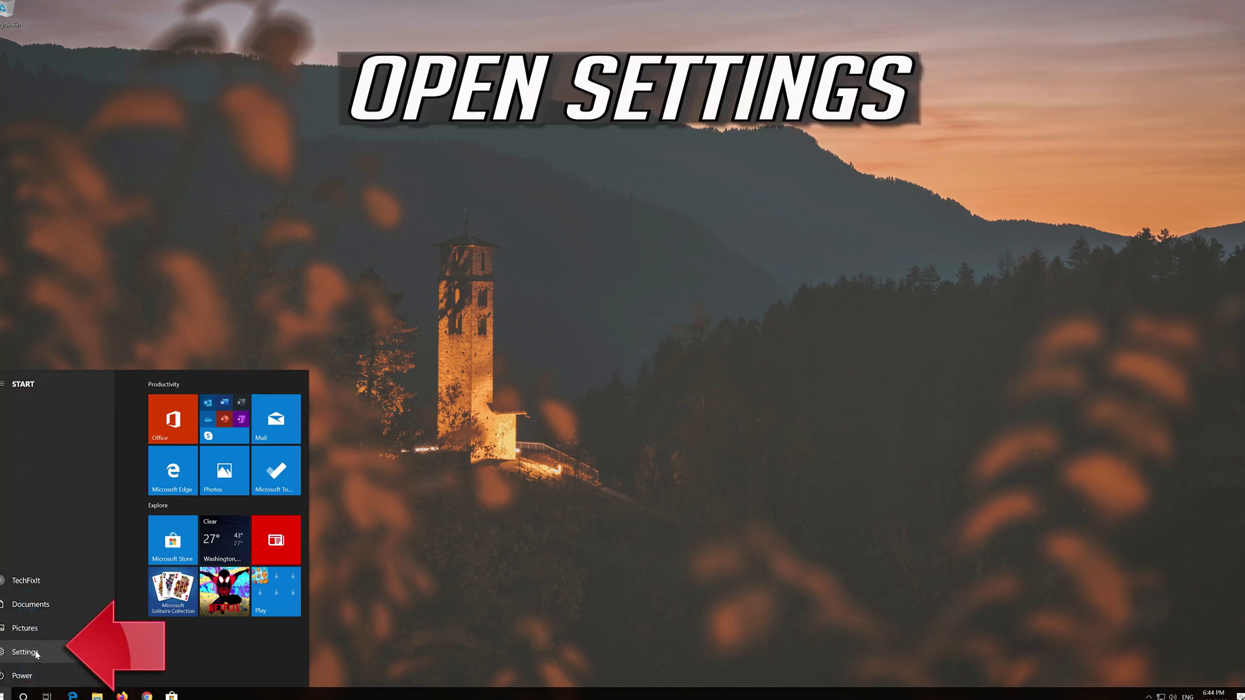
pyautogui.click(34, 652)
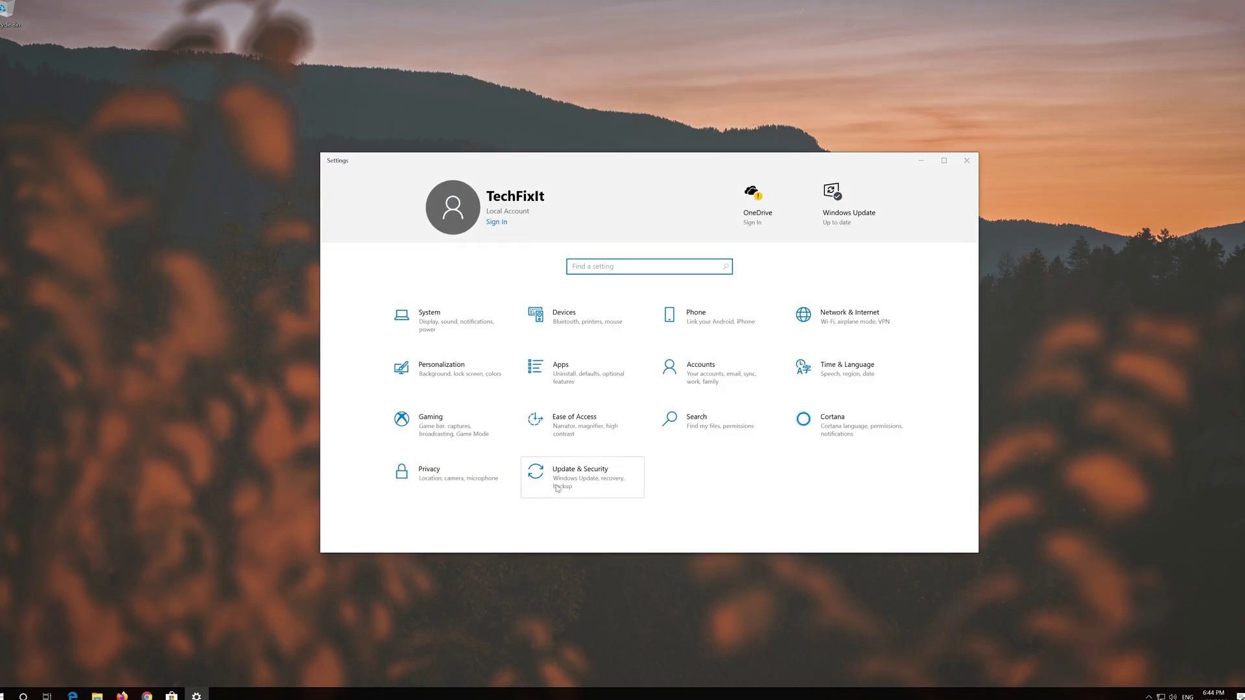
pyautogui.click(607, 477)
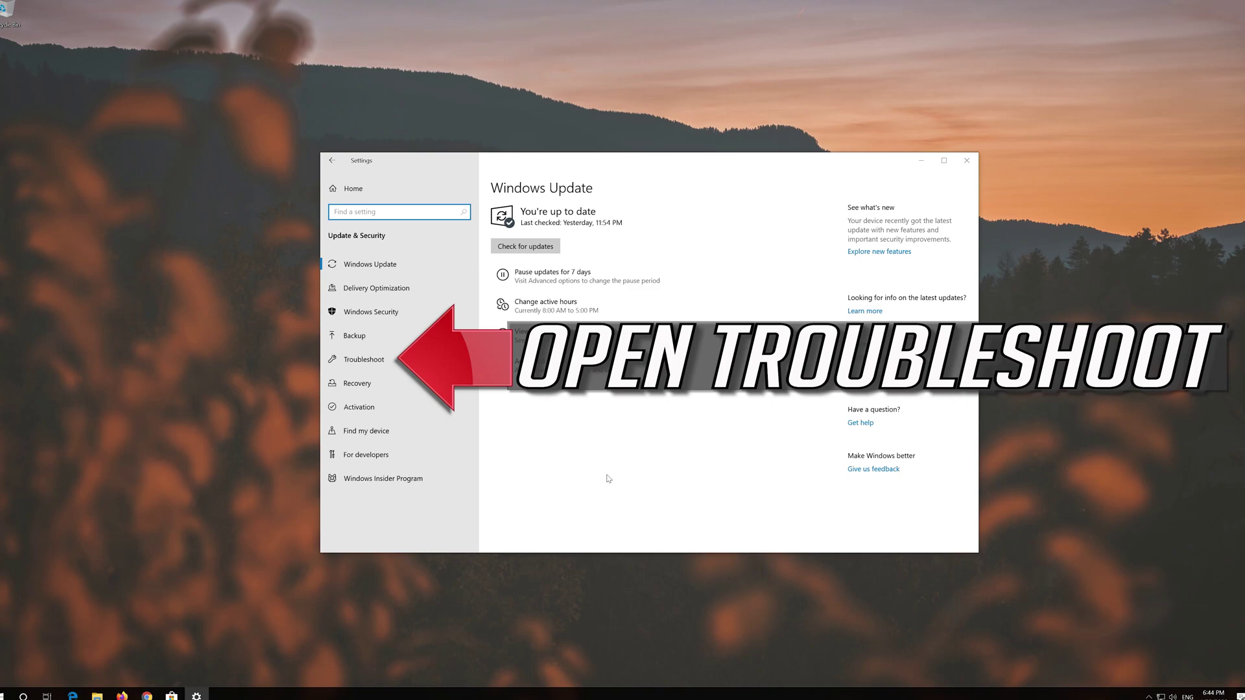
pyautogui.click(383, 360)
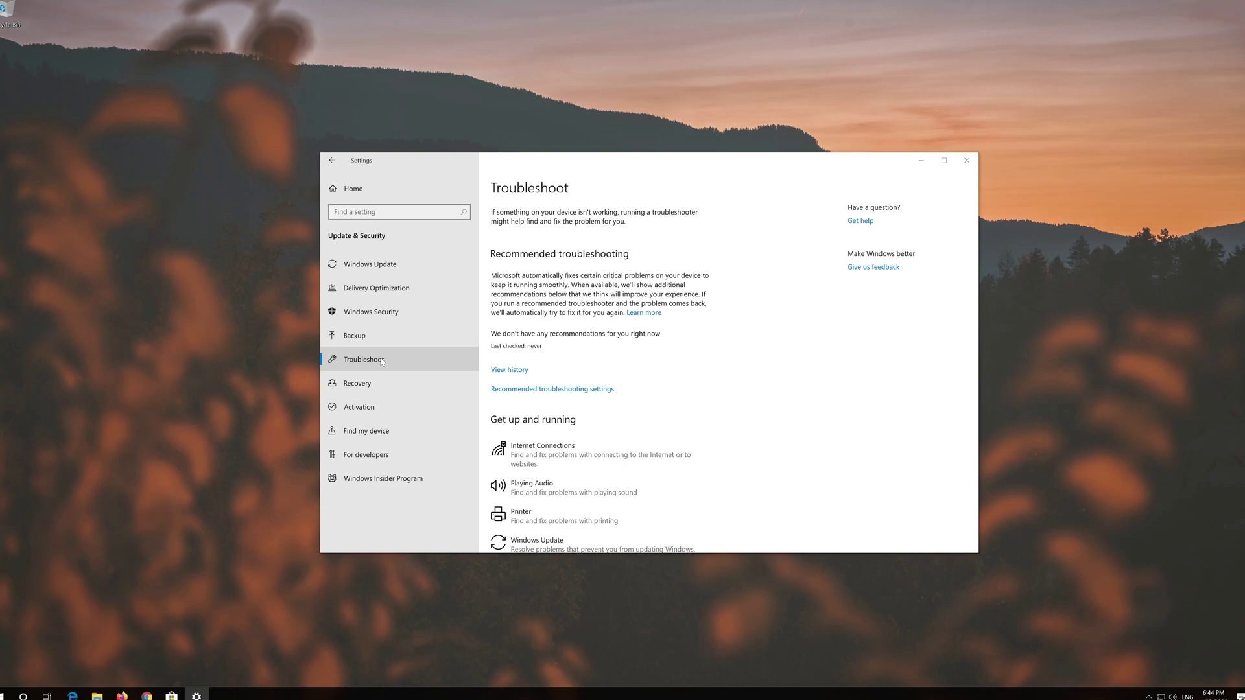
pyautogui.scroll(-3, 589, 394)
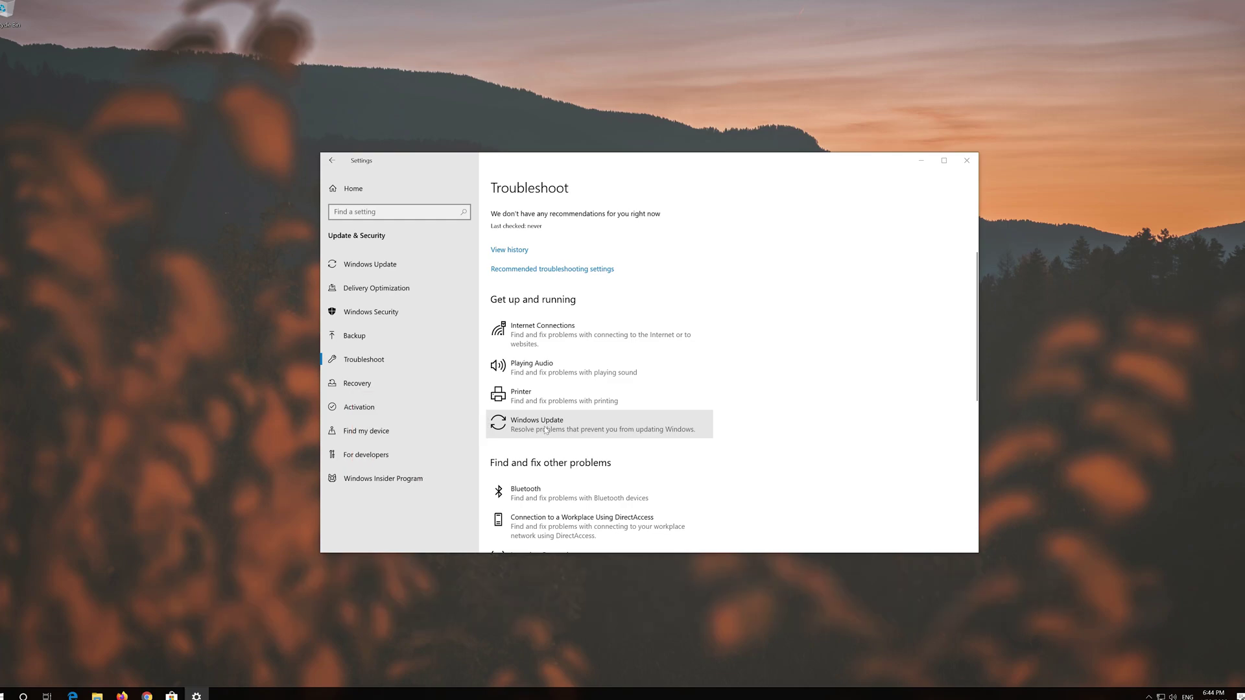
pyautogui.click(546, 429)
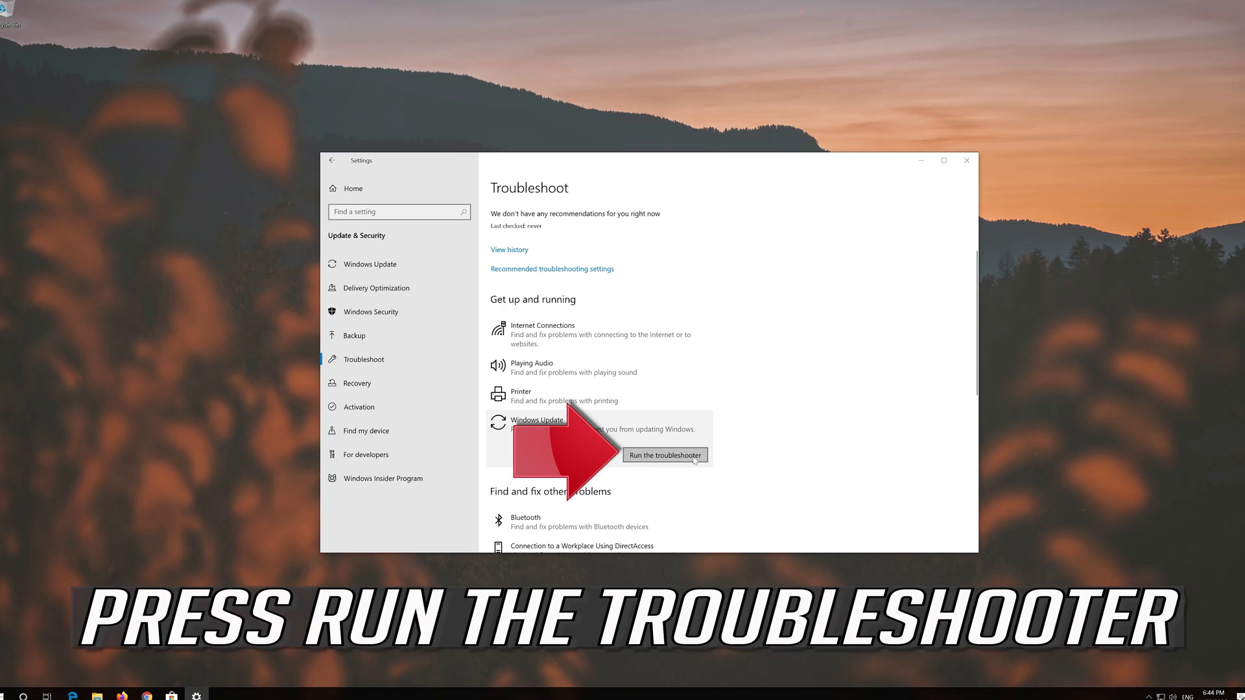
pyautogui.click(650, 457)
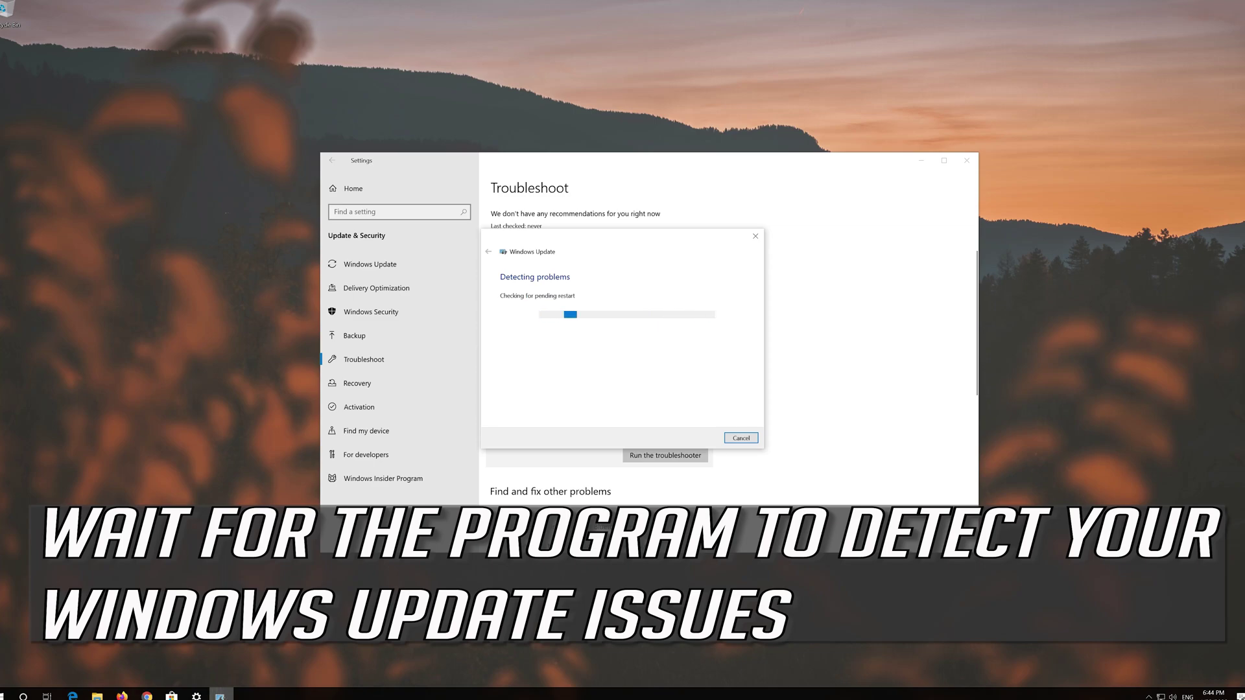
pyautogui.click(967, 160)
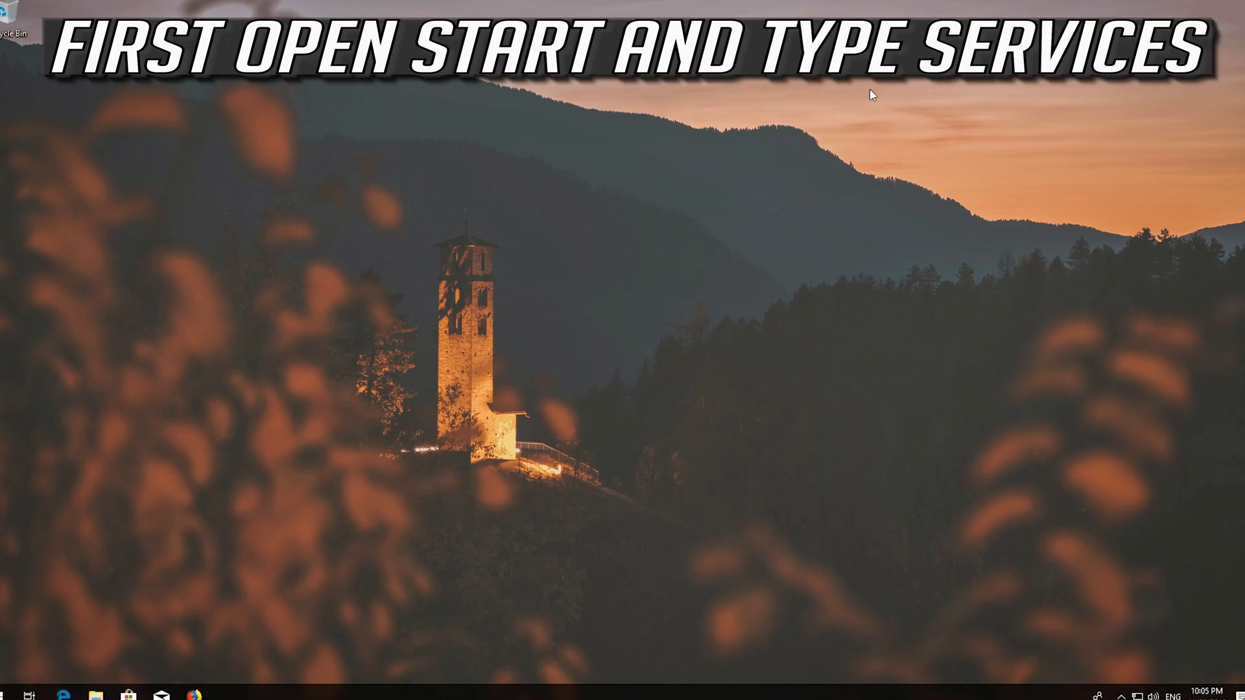
# Open Services from Start search and select the Windows Update service.
pyautogui.press('super')
pyautogui.write('services')
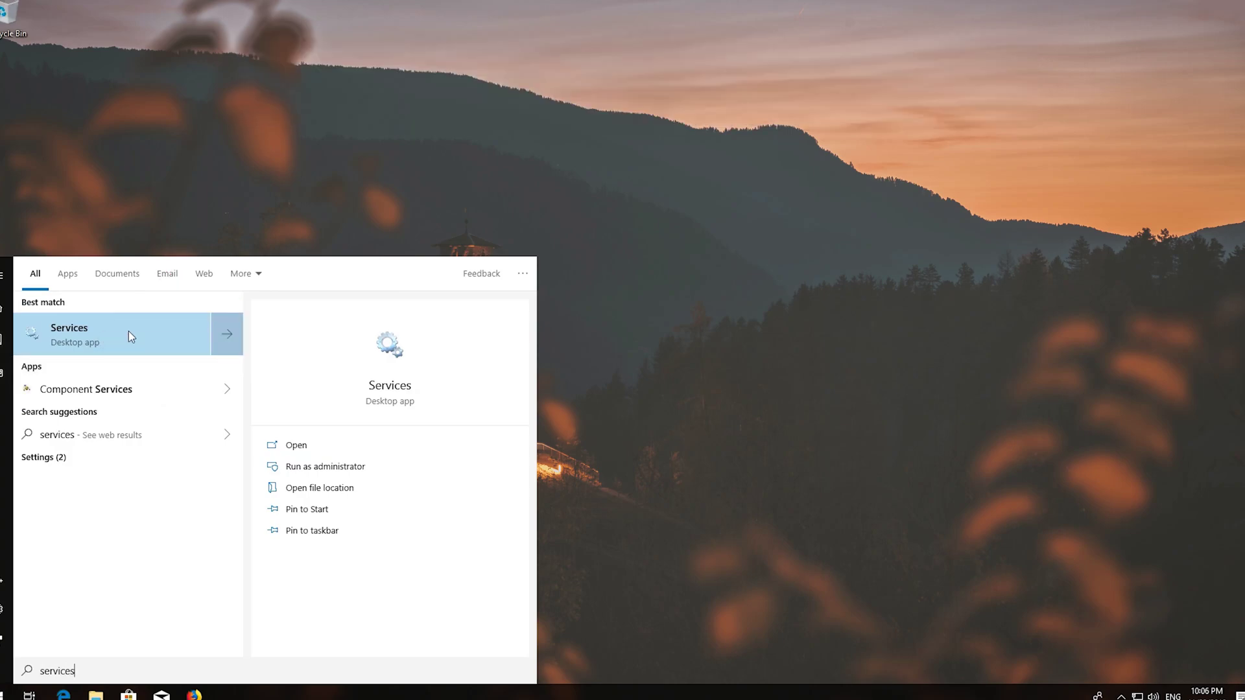
pyautogui.click(128, 331)
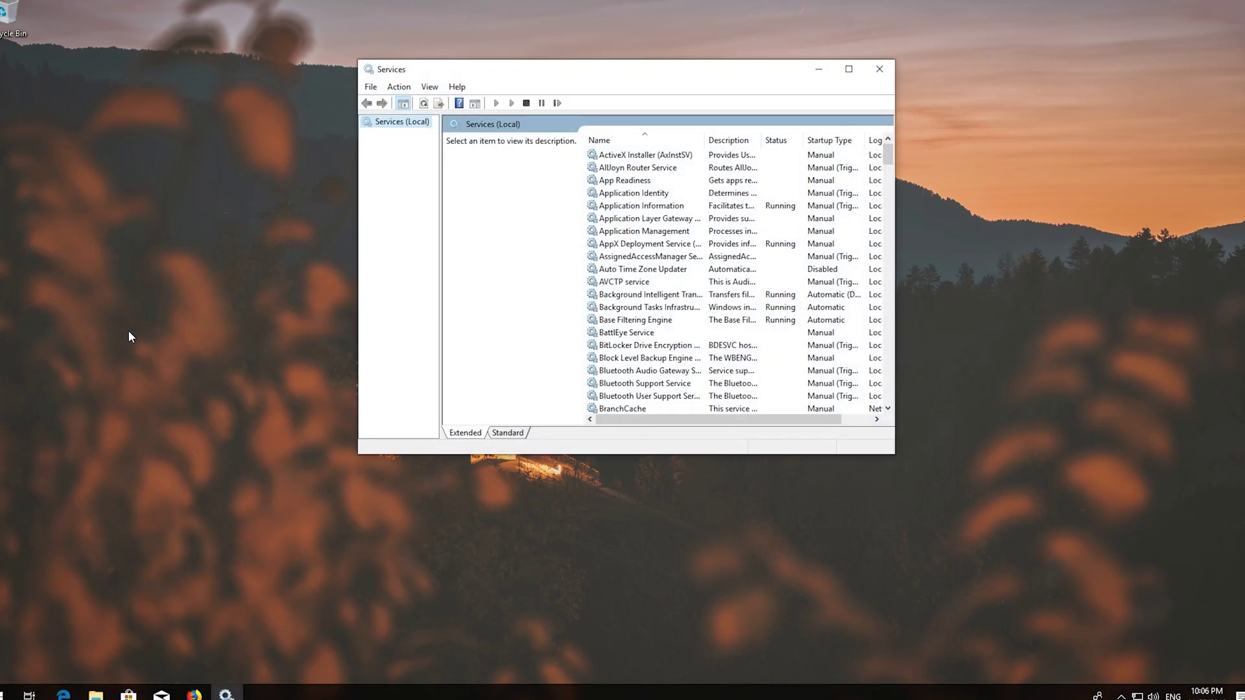
pyautogui.click(623, 281)
pyautogui.scroll(-5, 623, 281)
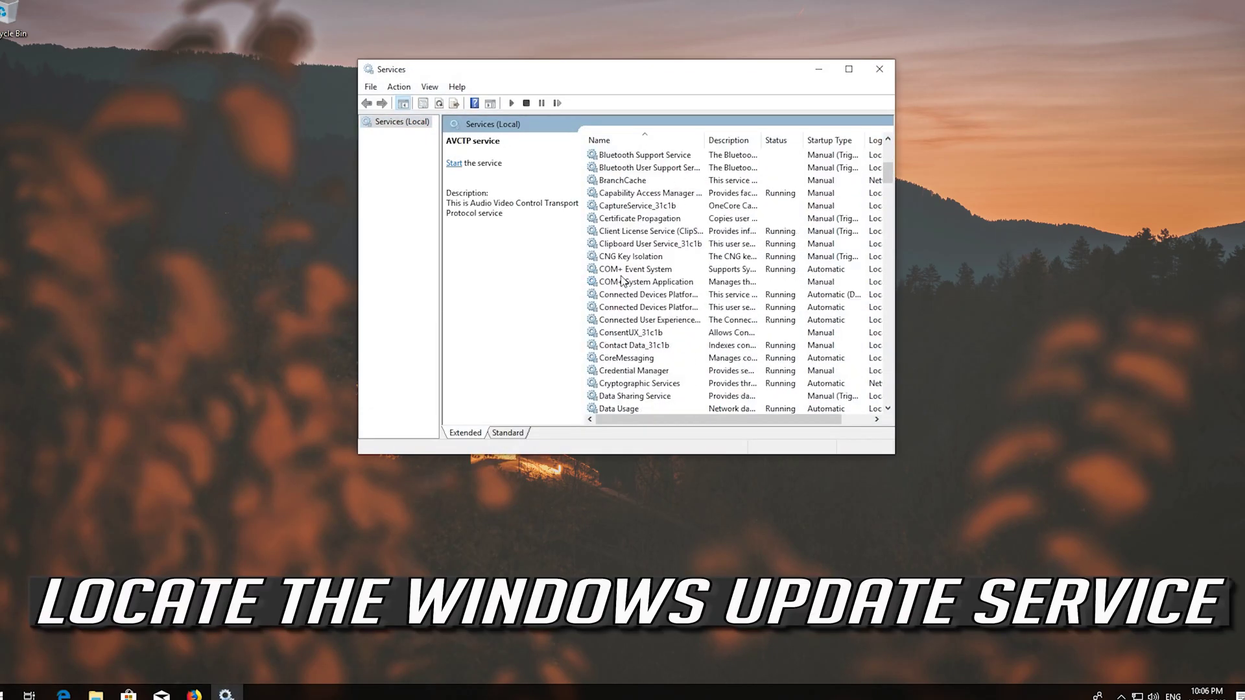
pyautogui.scroll(-5, 623, 281)
pyautogui.scroll(-15, 623, 281)
pyautogui.scroll(-1, 623, 282)
pyautogui.scroll(-6, 623, 281)
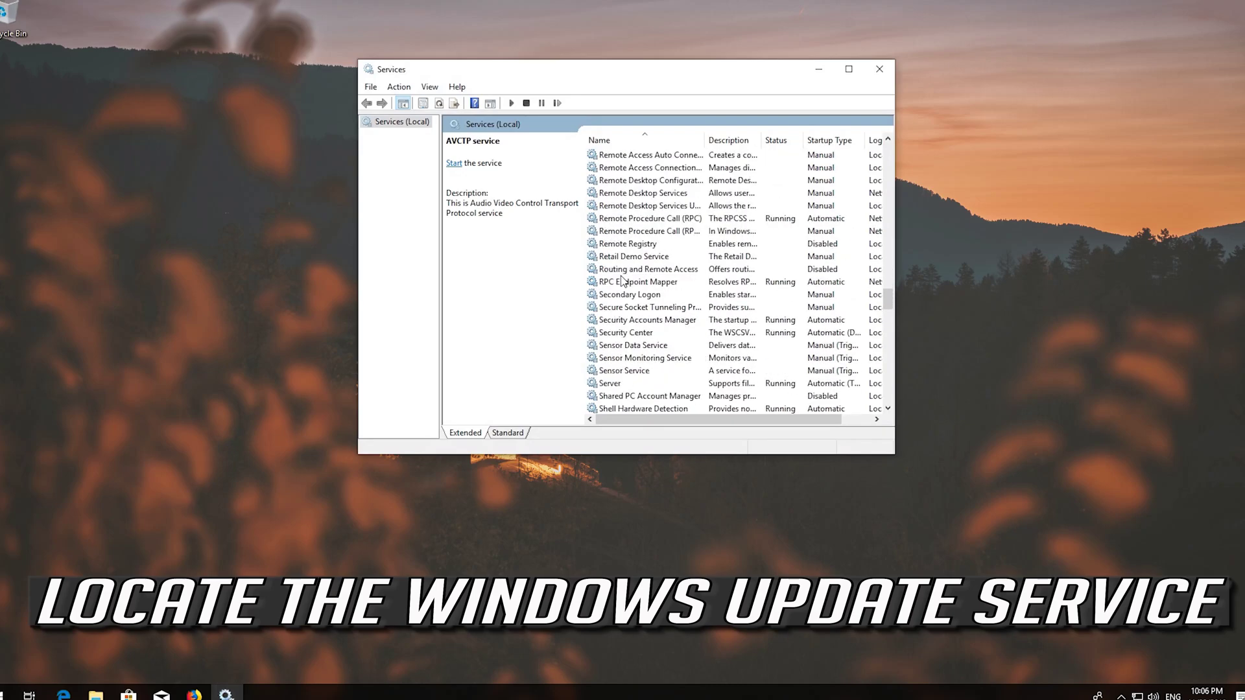
pyautogui.scroll(-6, 623, 282)
pyautogui.scroll(-5, 623, 281)
pyautogui.scroll(-1, 623, 282)
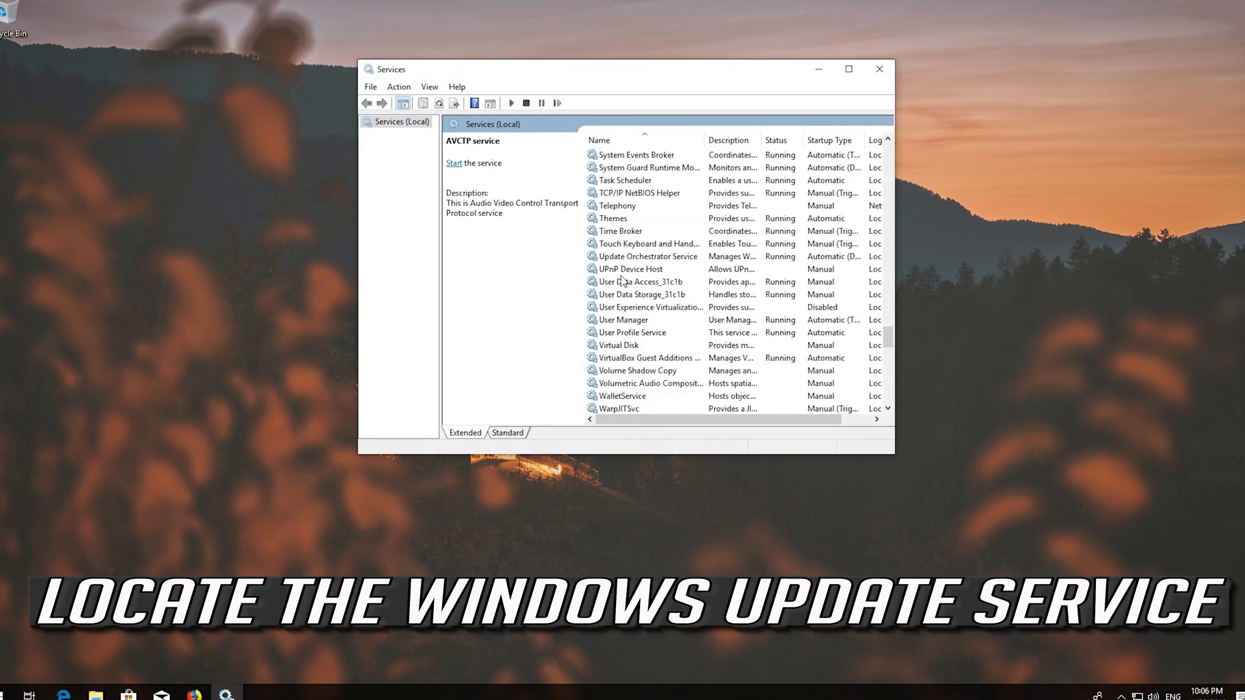
pyautogui.scroll(-5, 623, 282)
pyautogui.scroll(-5, 624, 281)
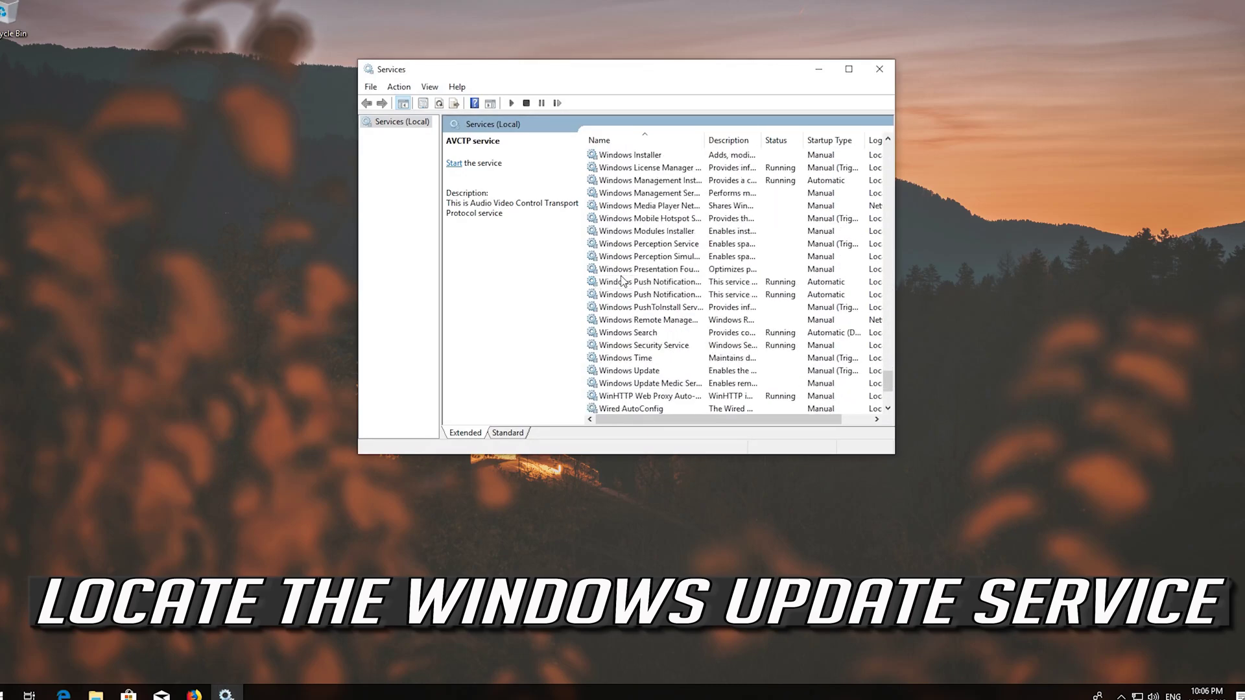
pyautogui.scroll(-5, 623, 281)
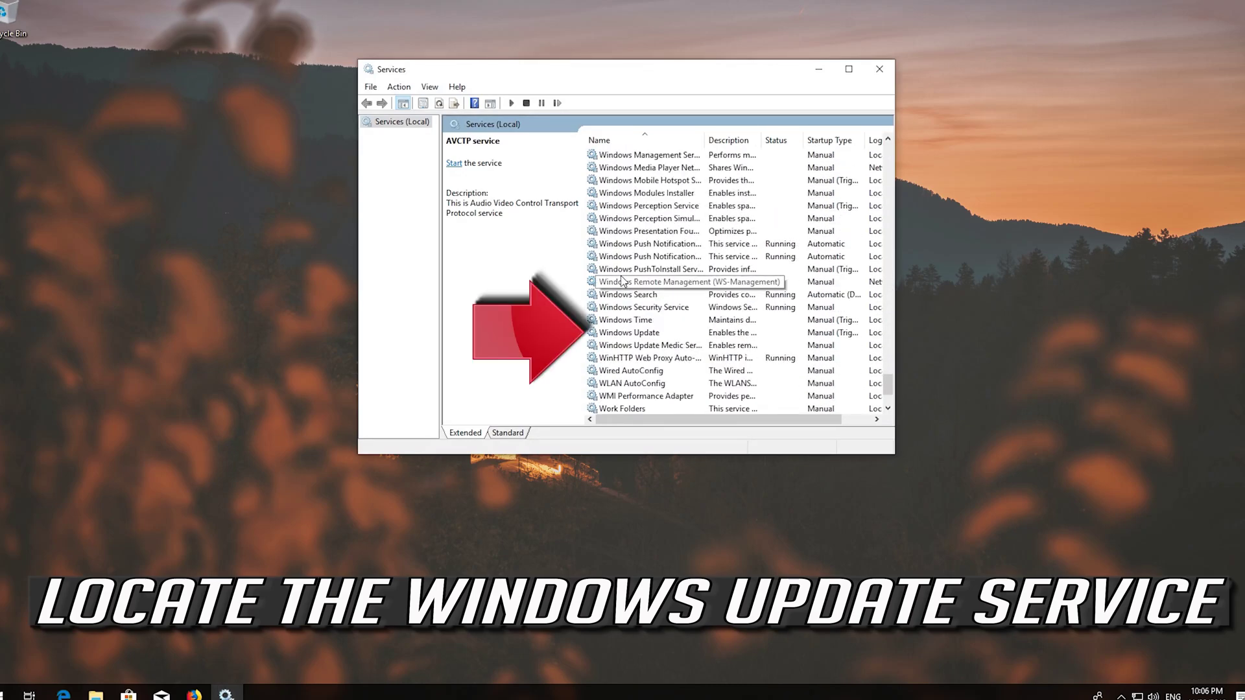
pyautogui.click(631, 336)
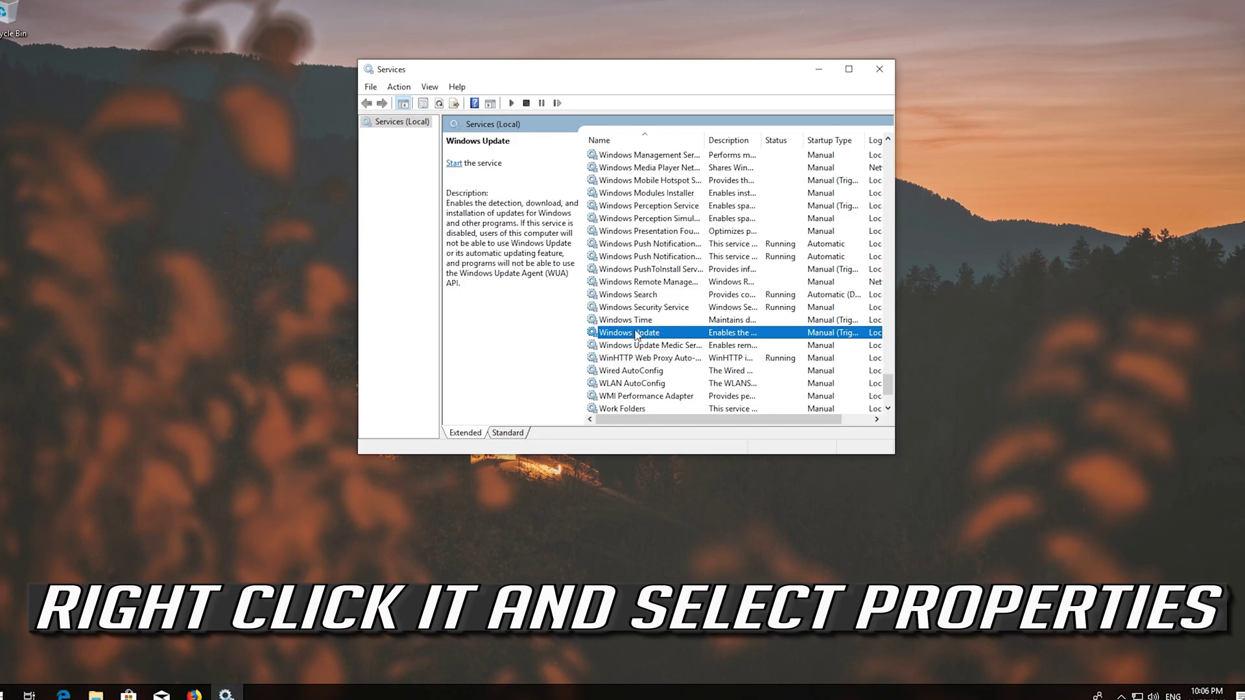
# Set Windows Update's startup type to Automatic, then start and restart the service.
pyautogui.rightClick(642, 337)
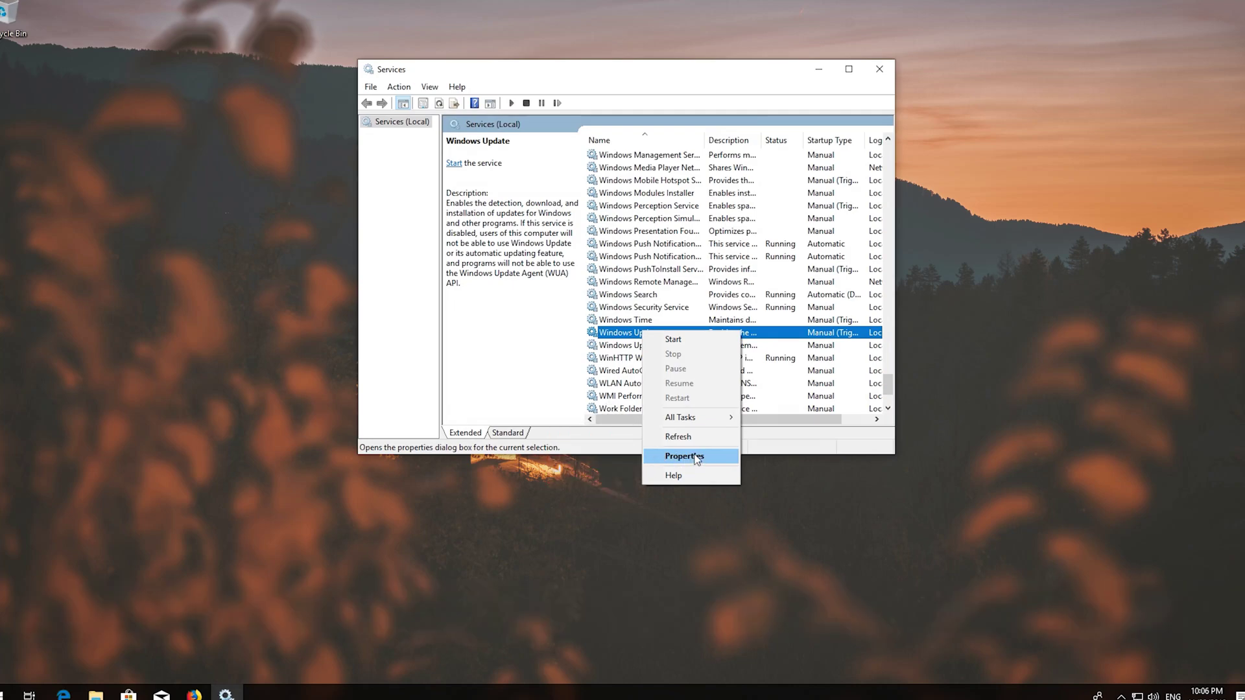
pyautogui.click(695, 457)
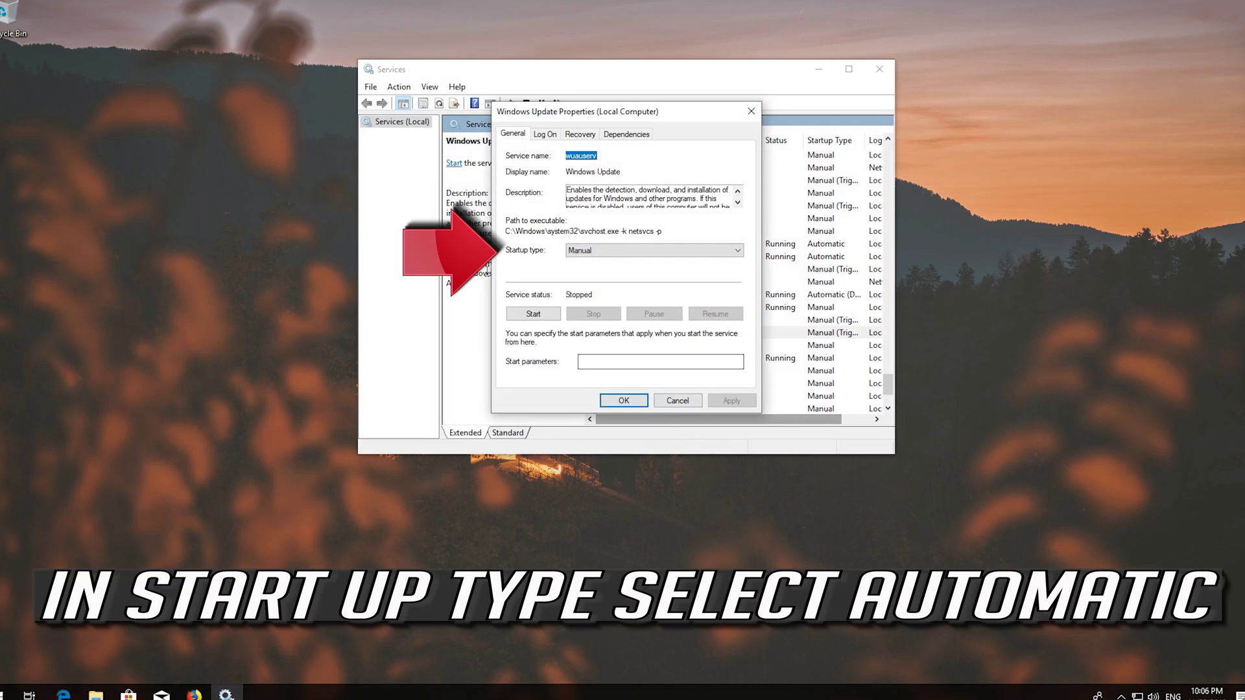
pyautogui.click(647, 255)
pyautogui.click(615, 271)
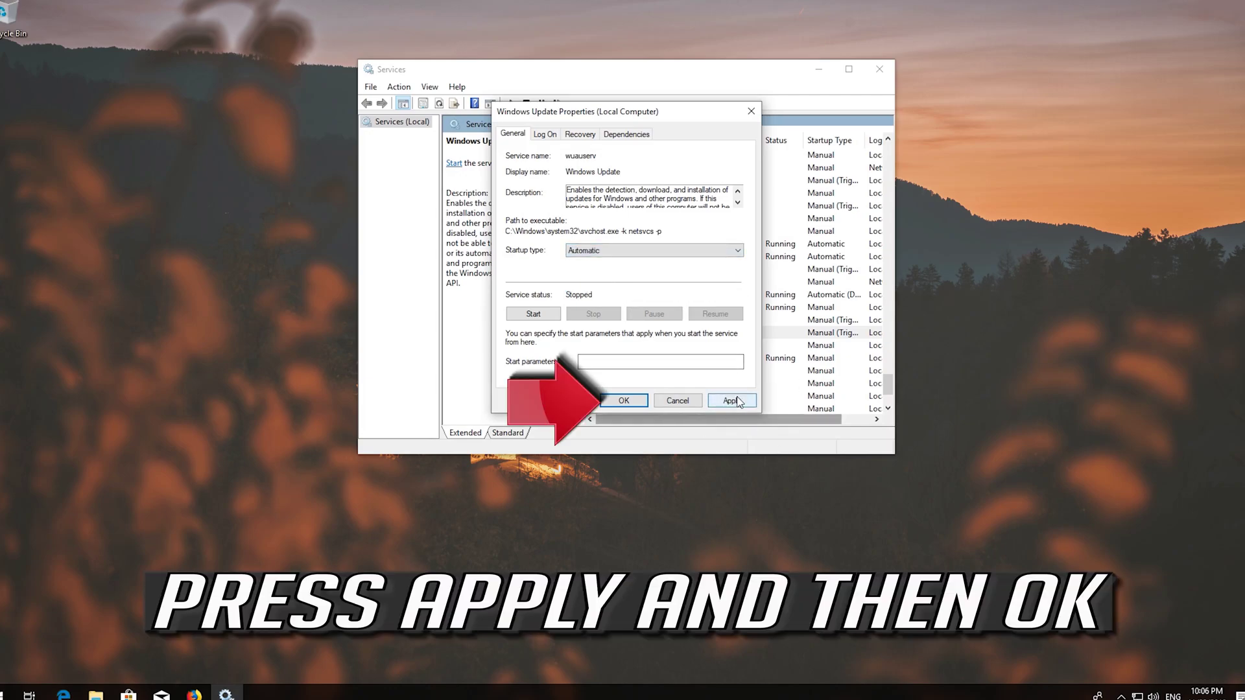
pyautogui.click(738, 402)
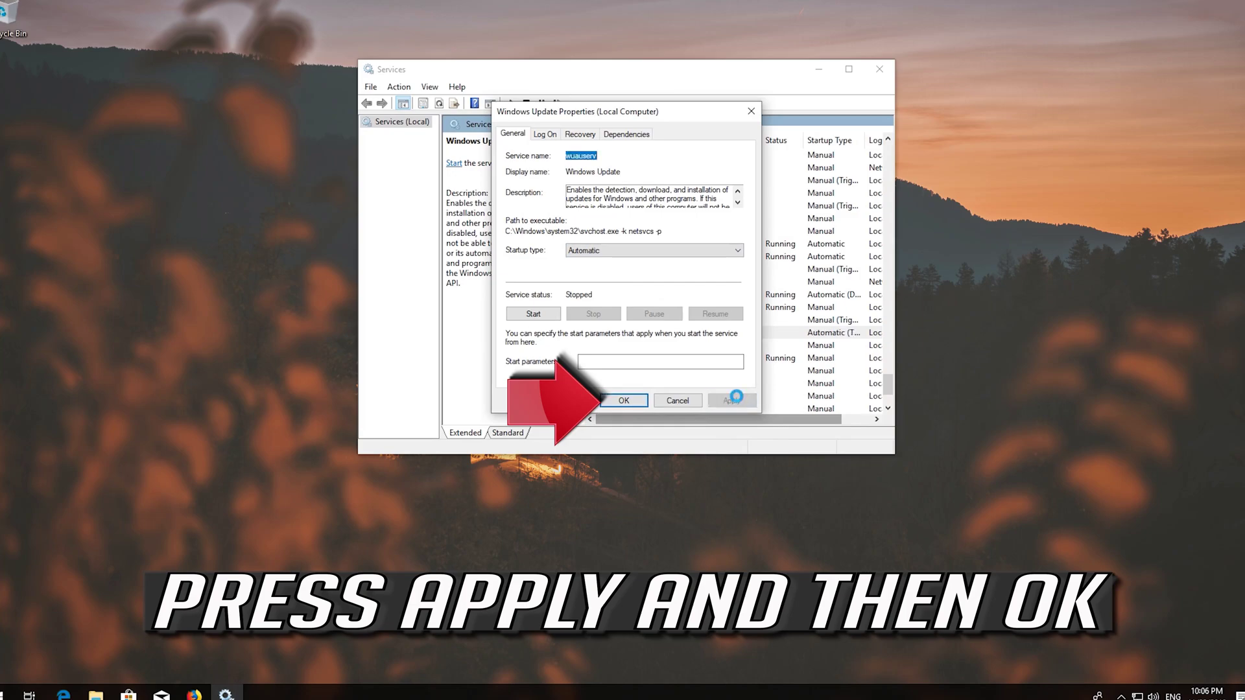
pyautogui.click(624, 400)
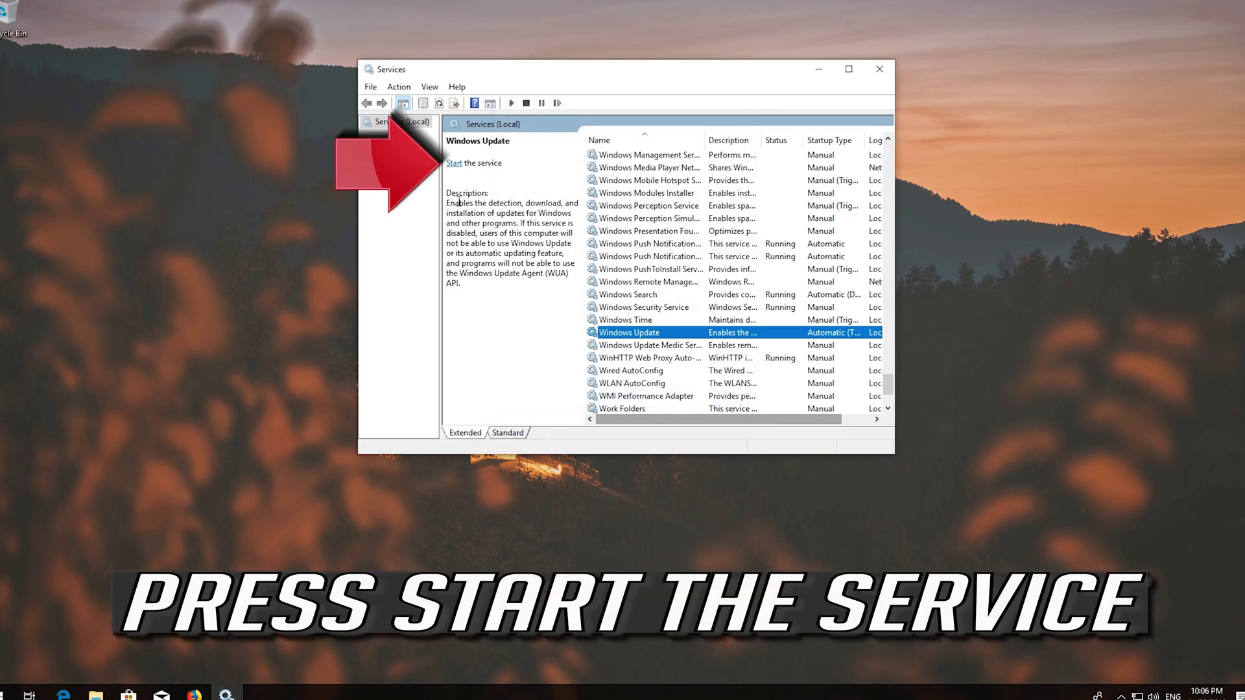
pyautogui.click(454, 163)
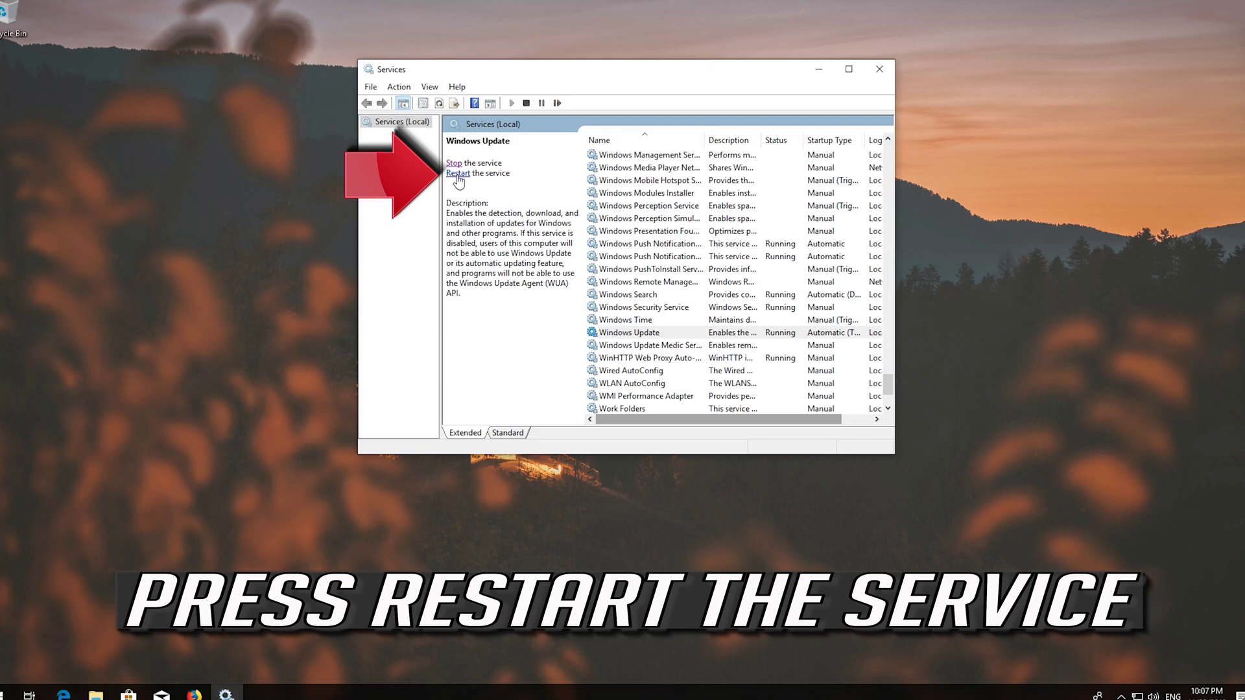
pyautogui.click(457, 173)
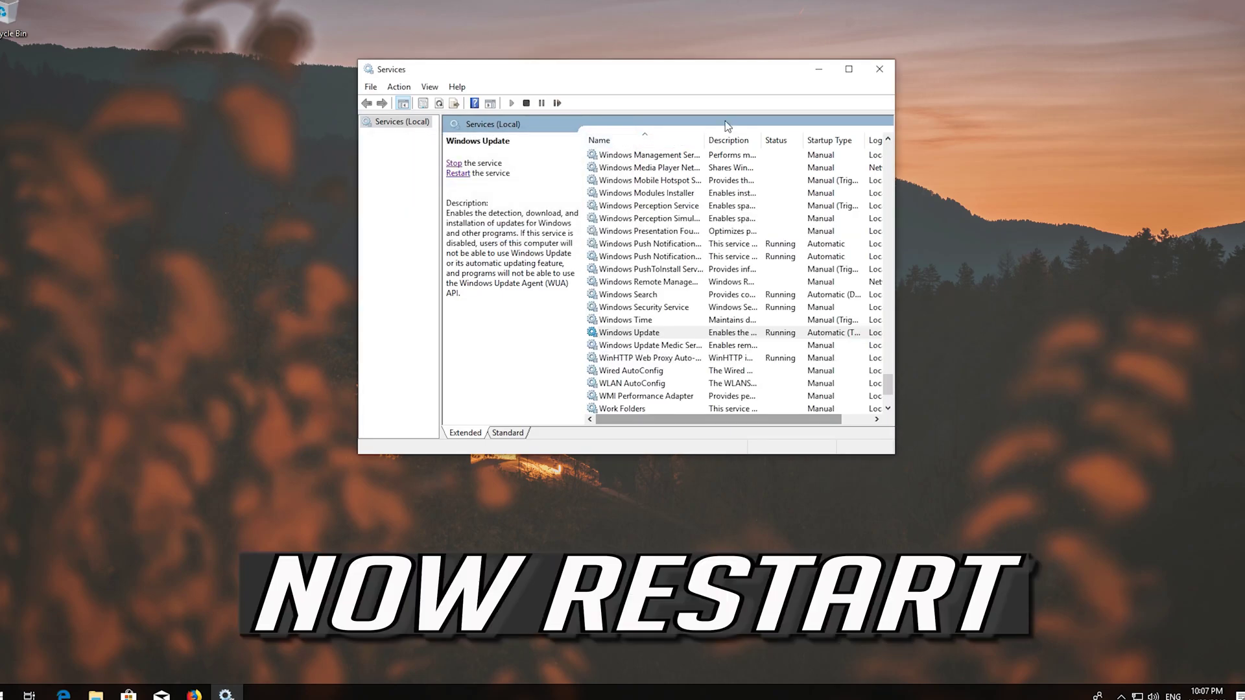
# Close Services and restart the computer from the Start menu power options.
pyautogui.click(879, 69)
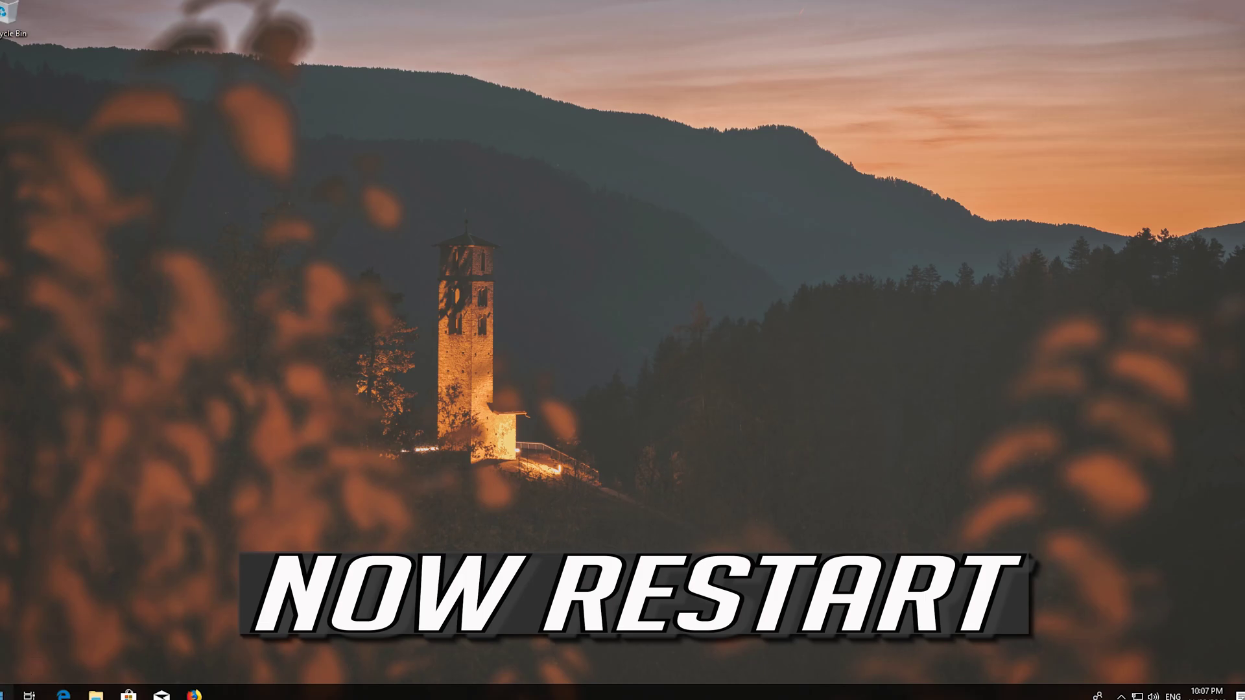
pyautogui.click(10, 693)
pyautogui.click(6, 668)
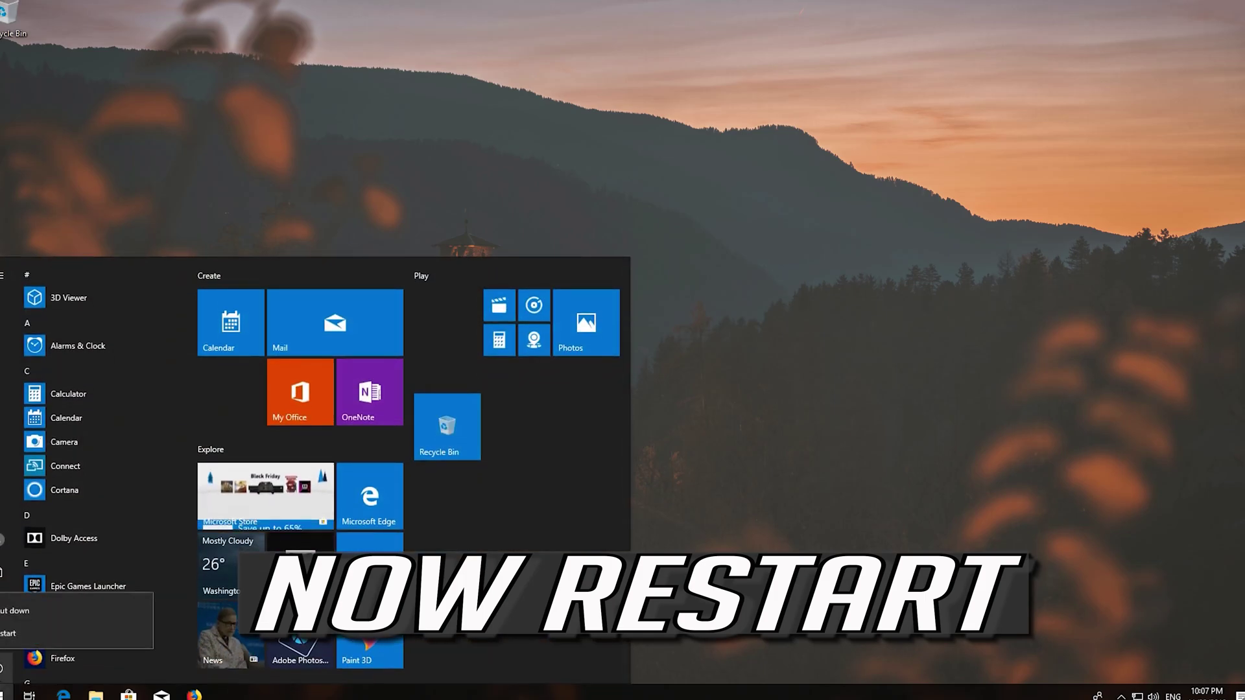
pyautogui.click(2, 635)
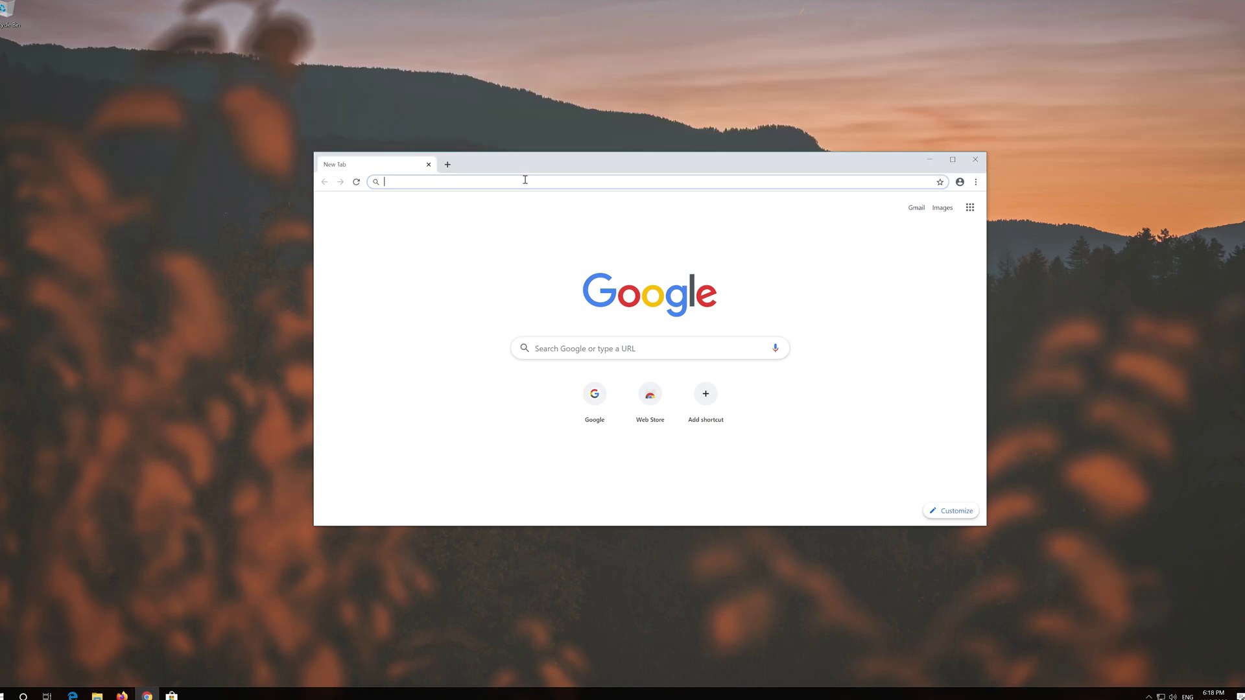
# Download the Media Creation Tool from Microsoft's Download Windows 10 page and close Chrome.
pyautogui.write('https://www.microsoft.com/en-us/software-download/windows10')
pyautogui.press('Return')
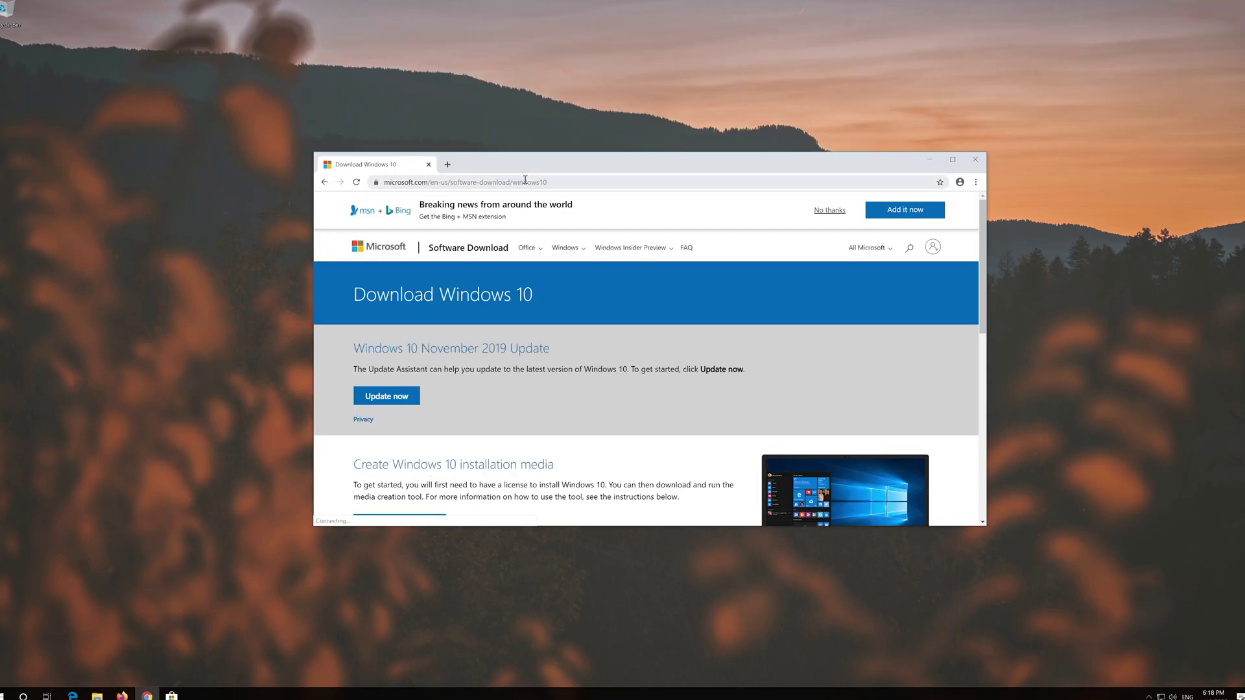
pyautogui.scroll(-1, 603, 383)
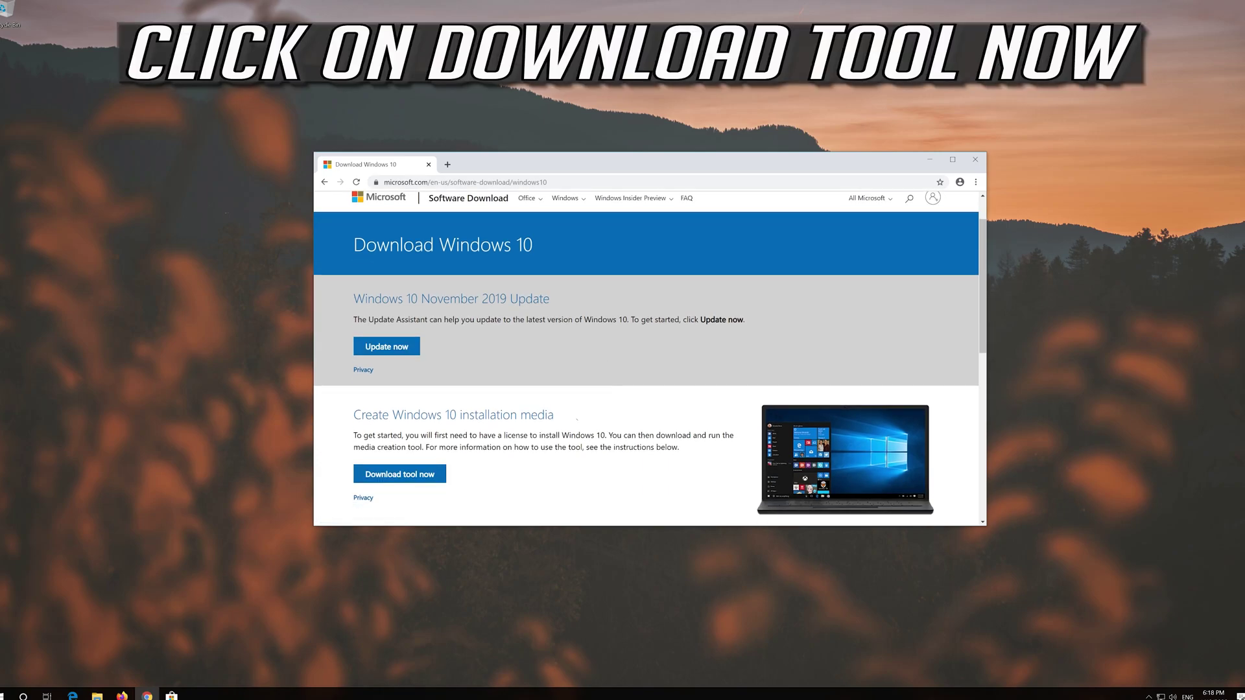
pyautogui.click(423, 475)
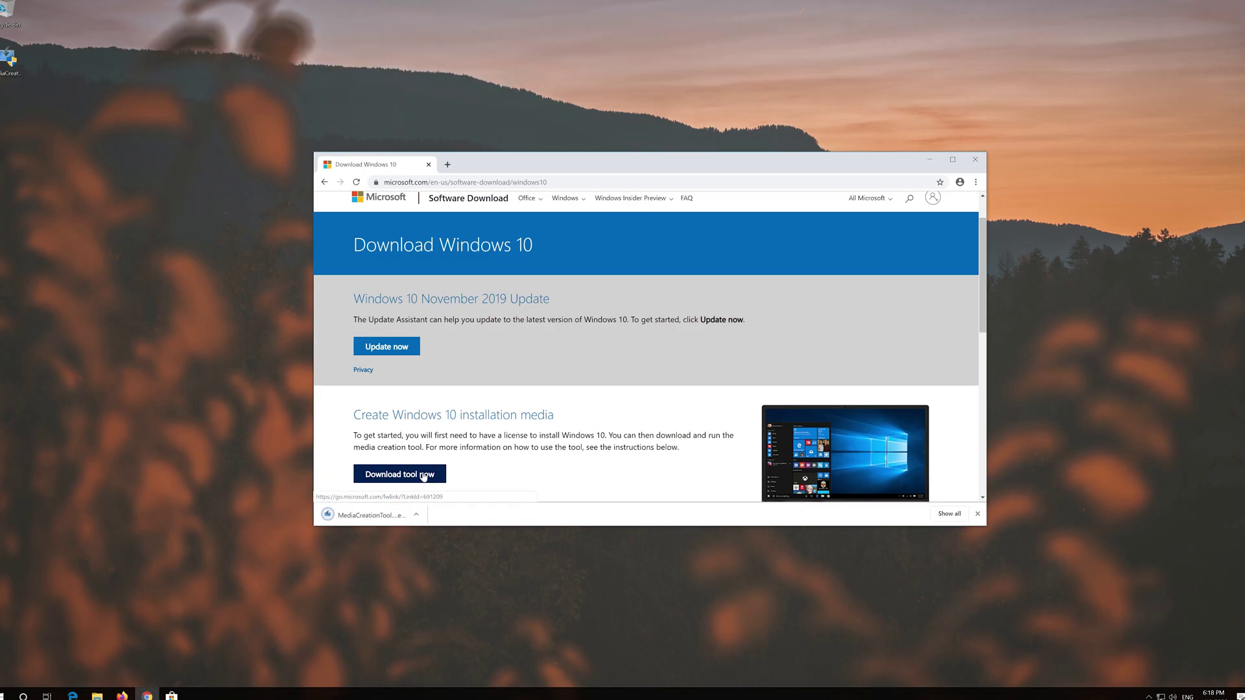
pyautogui.click(976, 161)
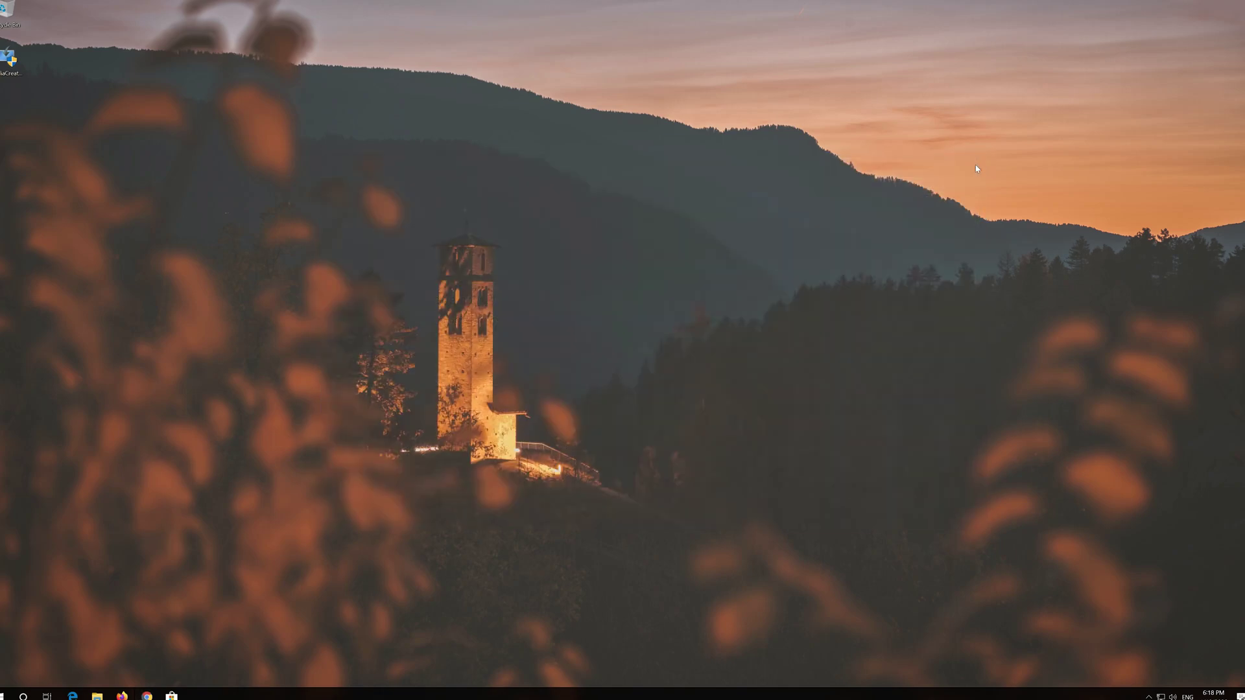
# Run MediaCreationTool as administrator, accept both license terms, and install the Upgrade-this-PC-now option.
pyautogui.doubleClick(8, 73)
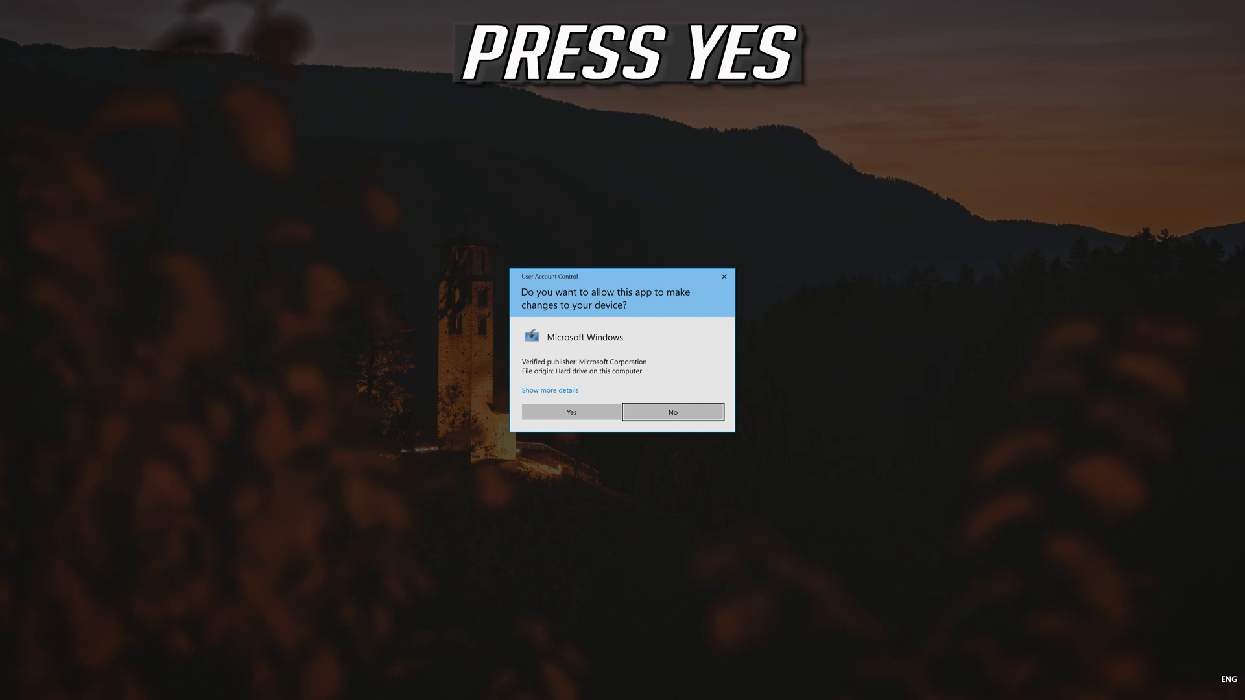
pyautogui.click(567, 415)
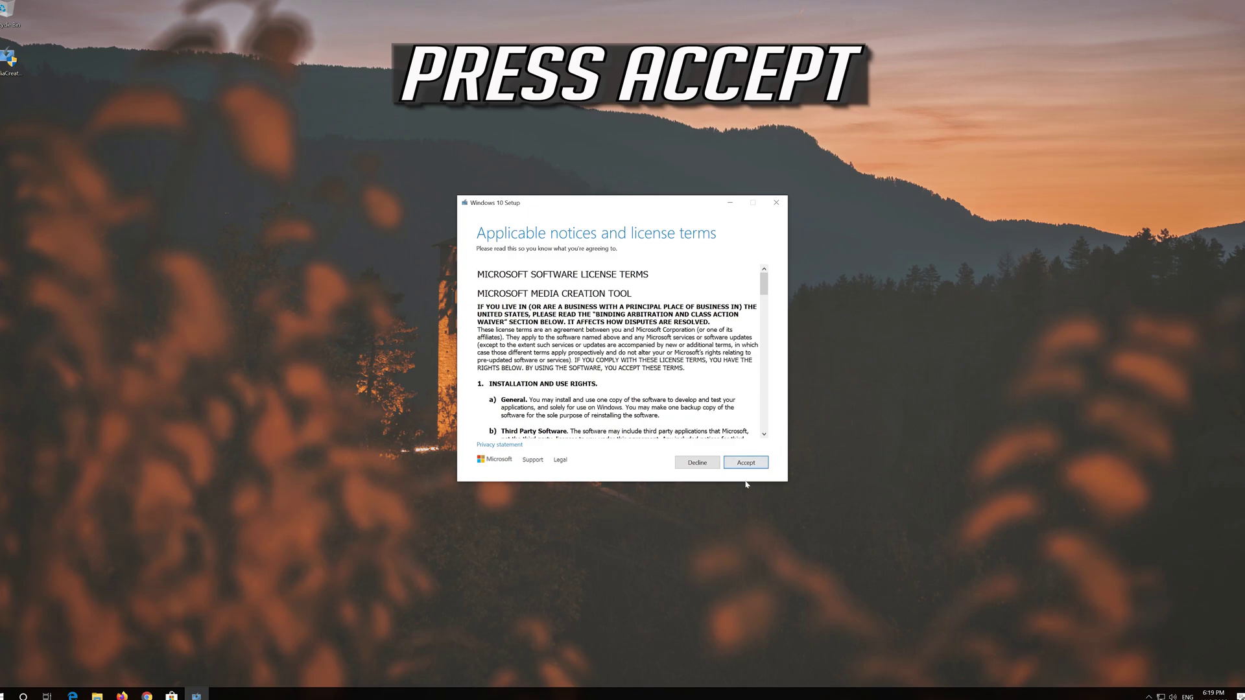
pyautogui.click(764, 463)
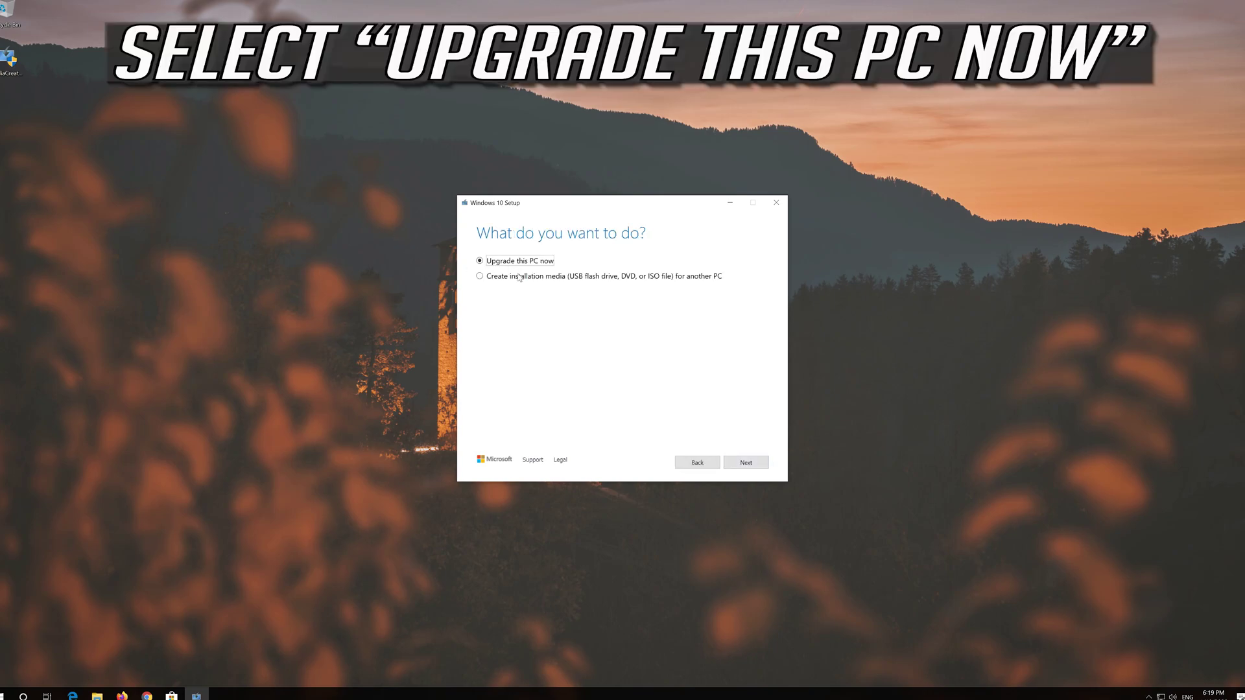
pyautogui.click(742, 470)
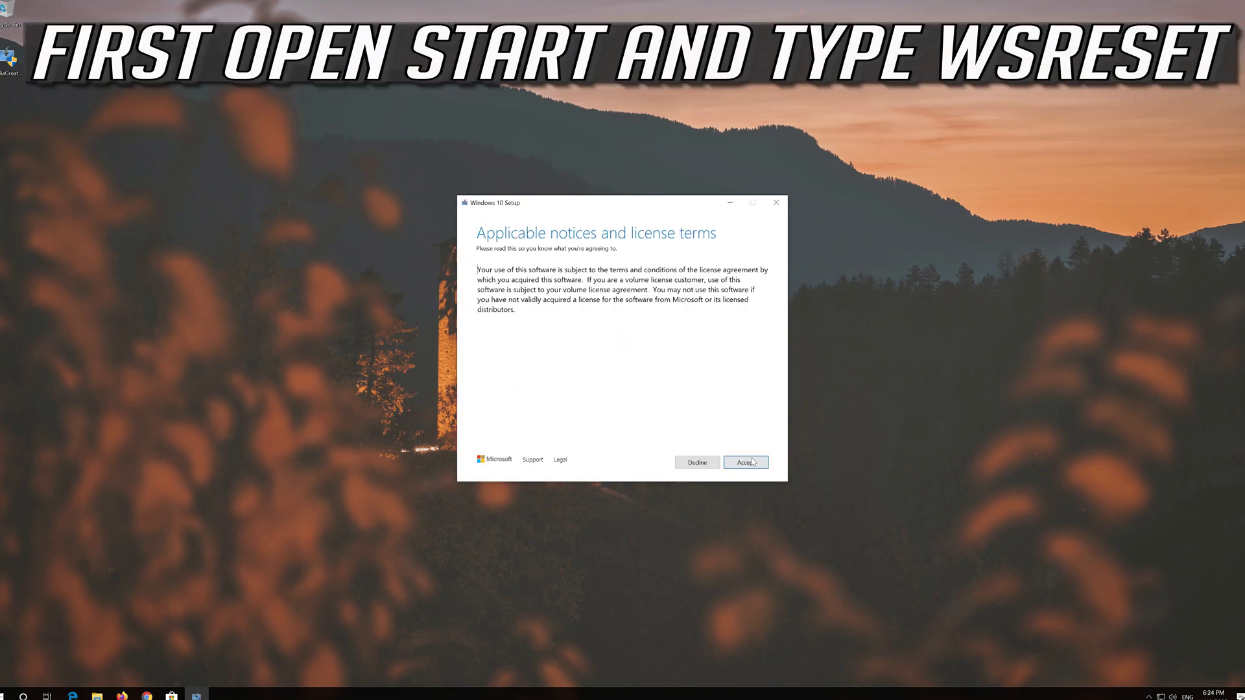
pyautogui.click(752, 461)
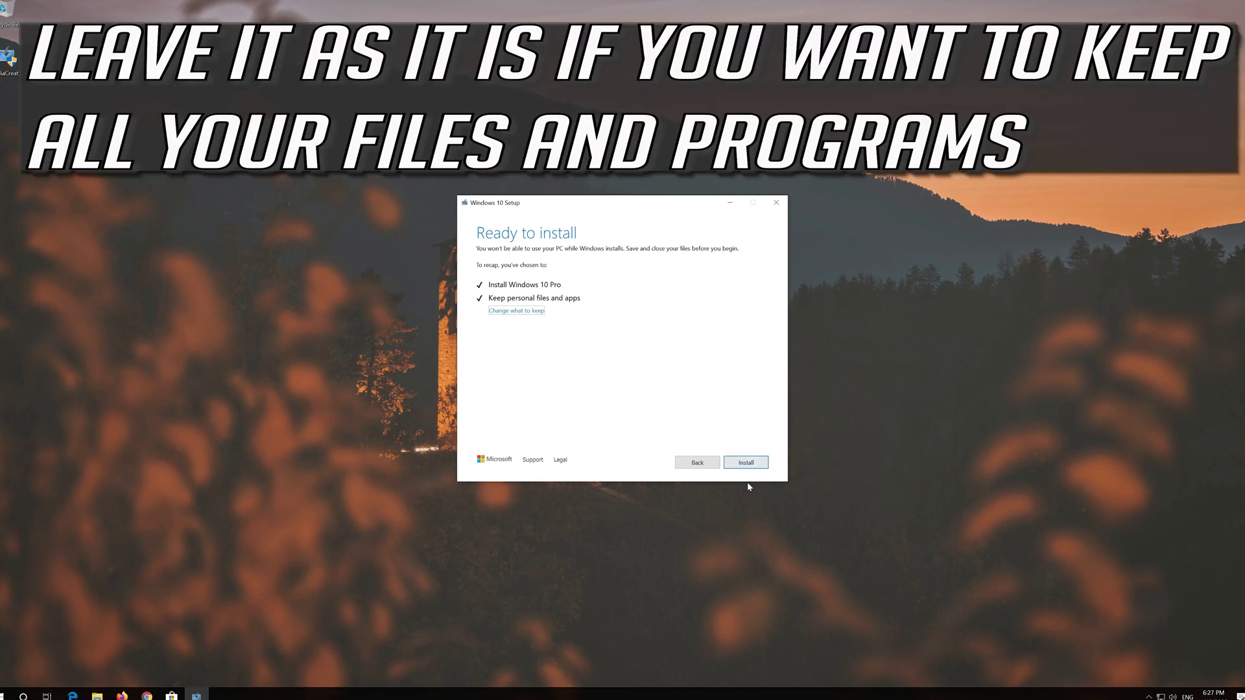
pyautogui.click(746, 463)
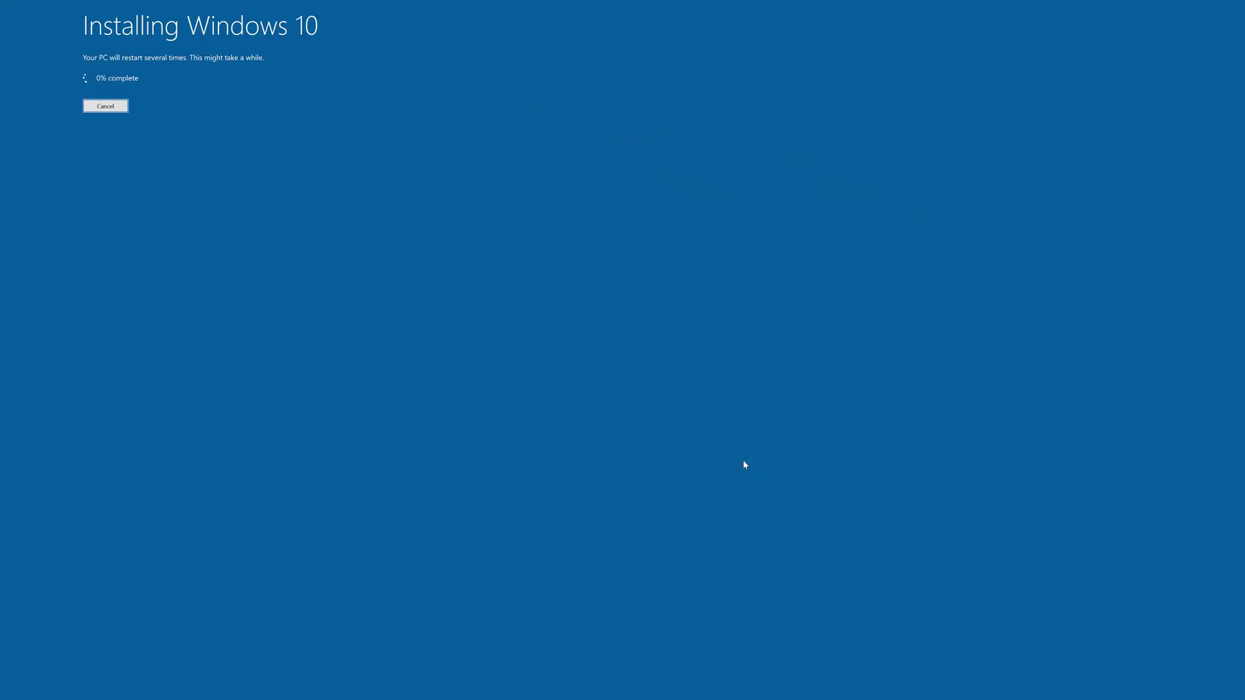